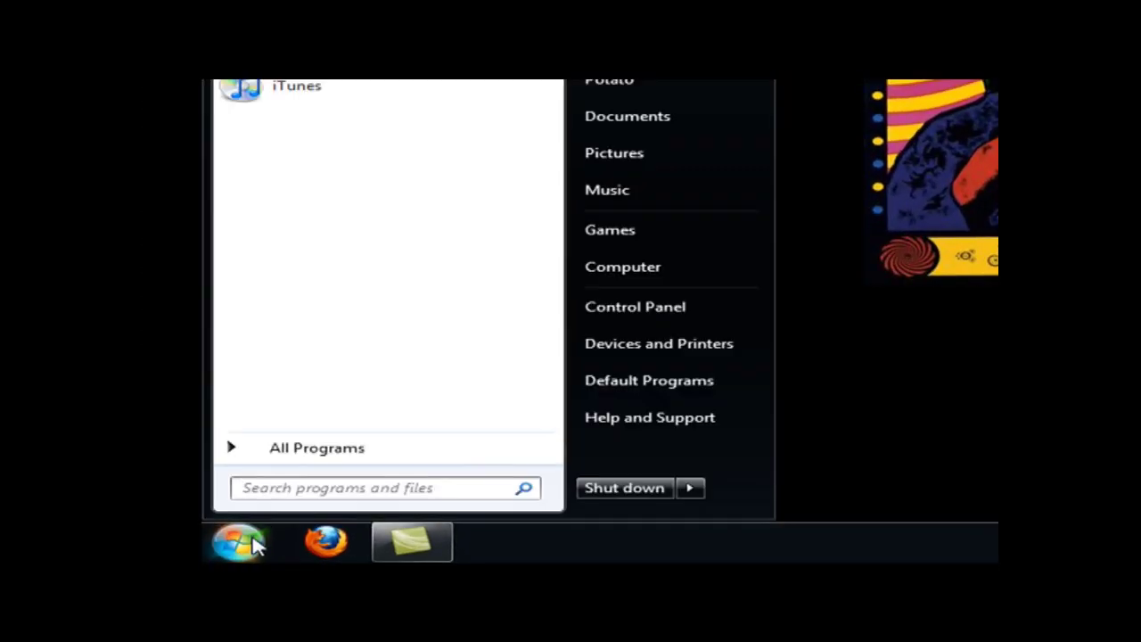
Step: Find and open Paint
{"action": "type", "text": "pain"}
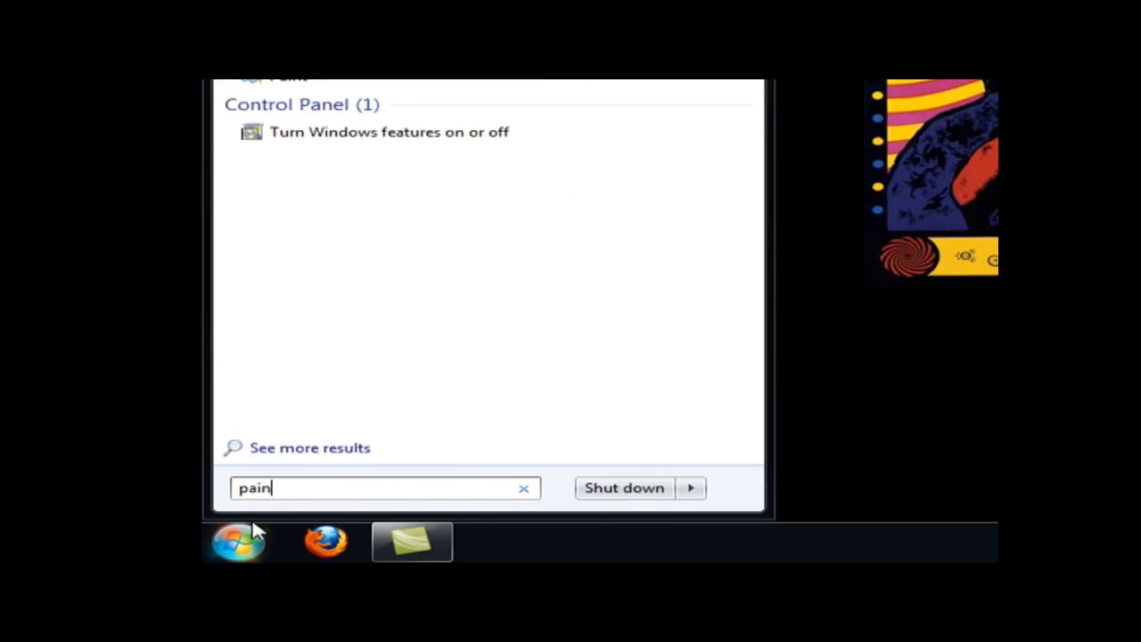
{"action": "type", "text": "t"}
{"action": "key", "text": "Return"}
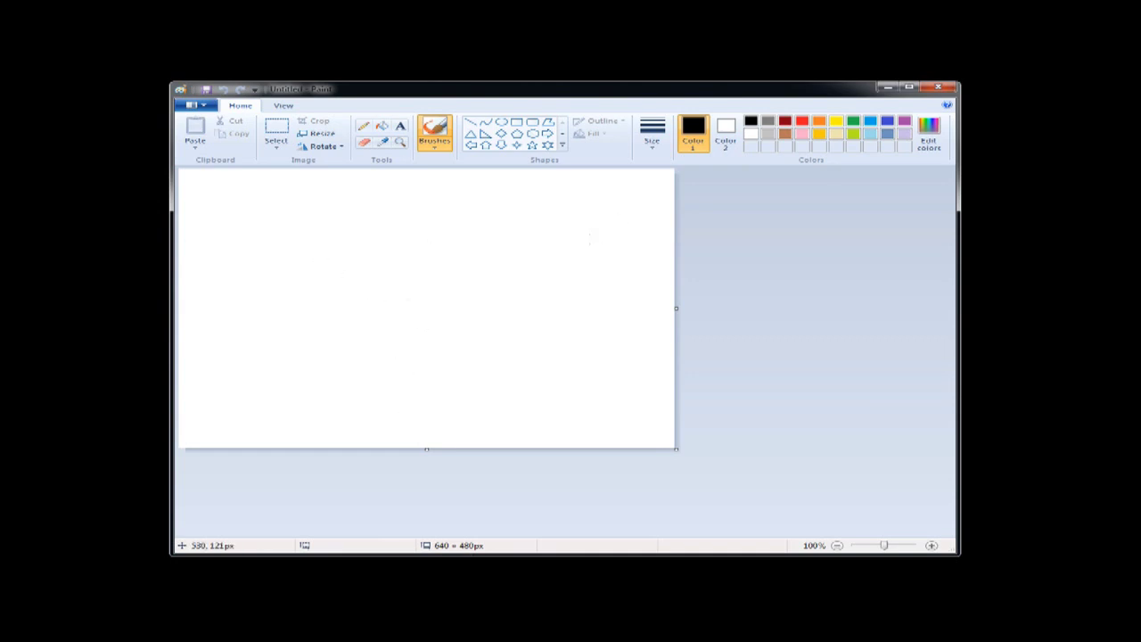
Step: Fill the whole blank canvas with green
{"action": "left_click", "coordinate": [381, 125]}
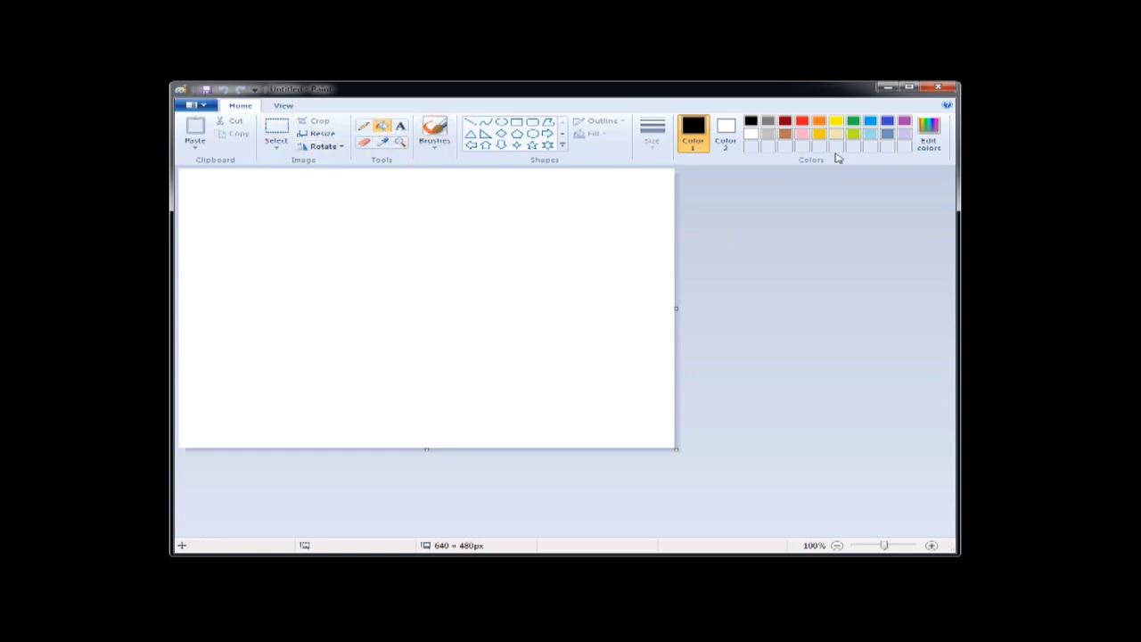
{"action": "left_click", "coordinate": [854, 122]}
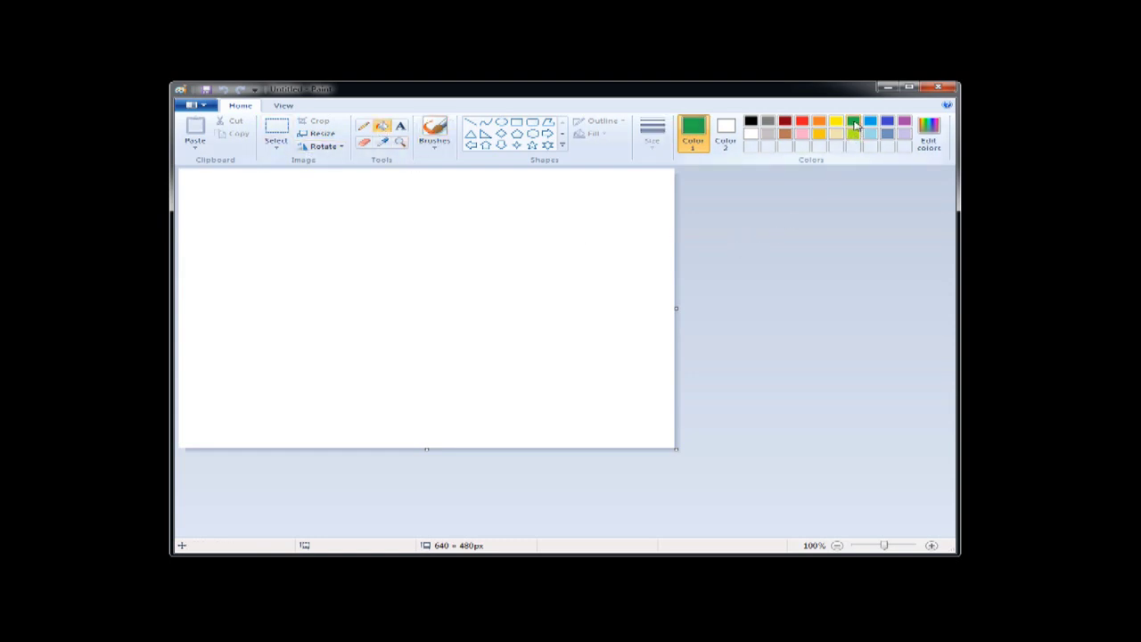
{"action": "left_click", "coordinate": [516, 237]}
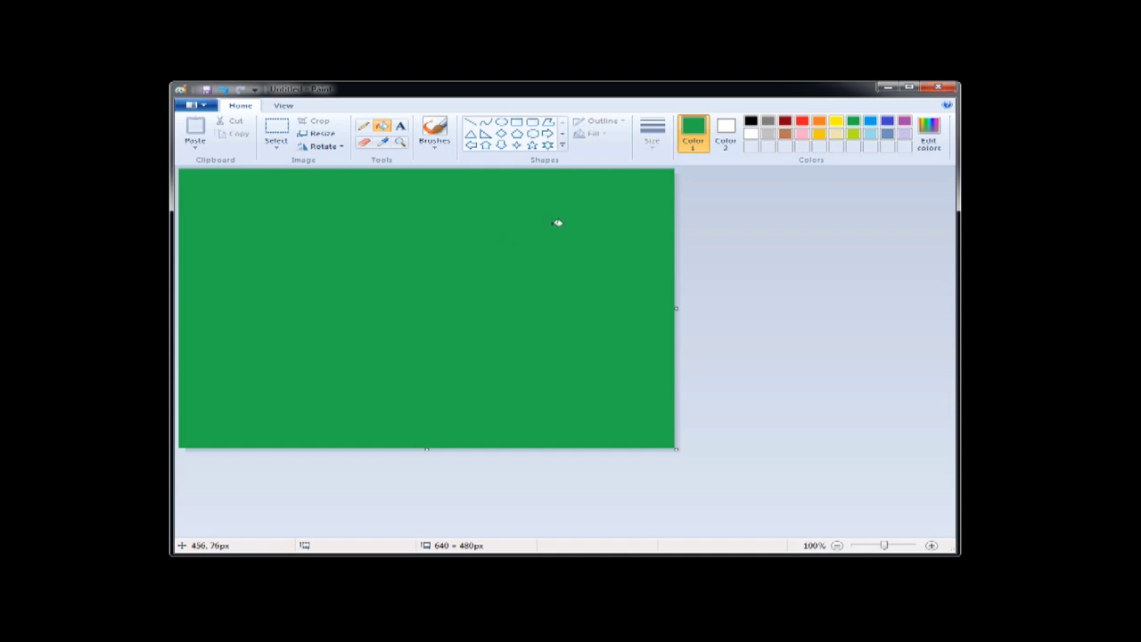
Step: Add the text "HI MOM" in white 72-point Calibri with a transparent background across the middle of the green canvas
{"action": "left_click", "coordinate": [401, 129]}
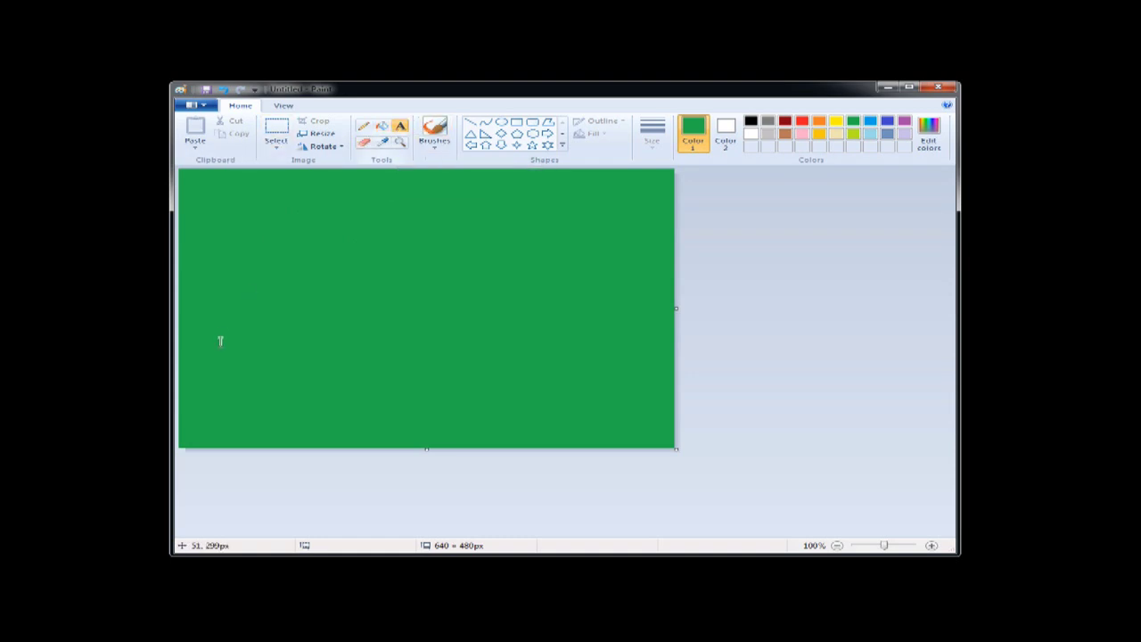
{"action": "left_click", "coordinate": [252, 295]}
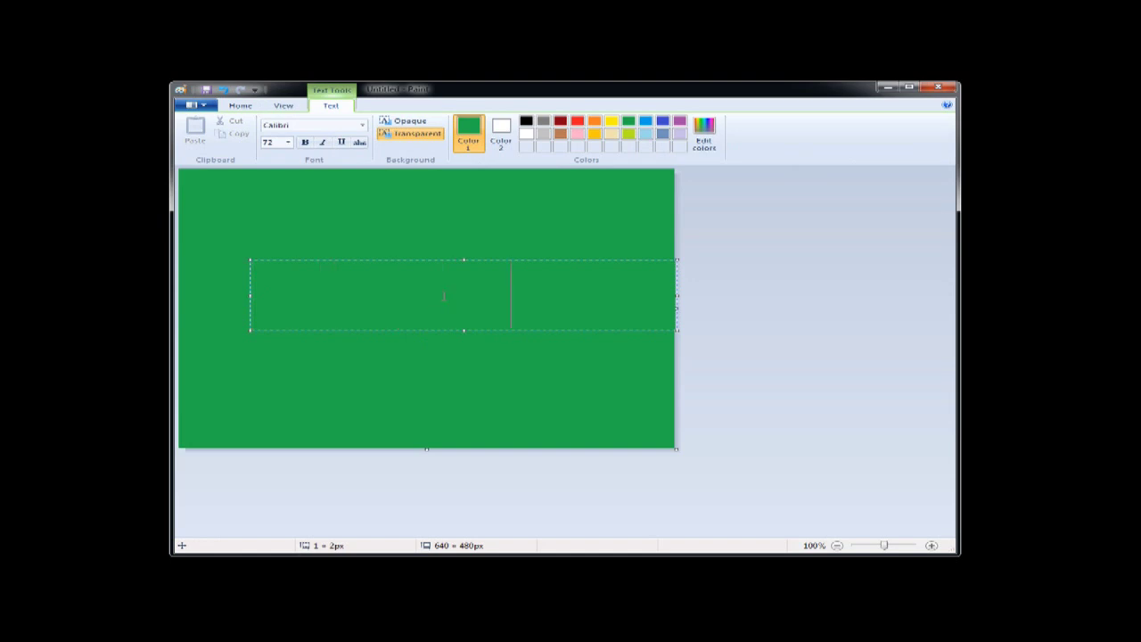
{"action": "left_click_drag", "start_coordinate": [512, 295], "coordinate": [205, 276]}
{"action": "left_click", "coordinate": [526, 122]}
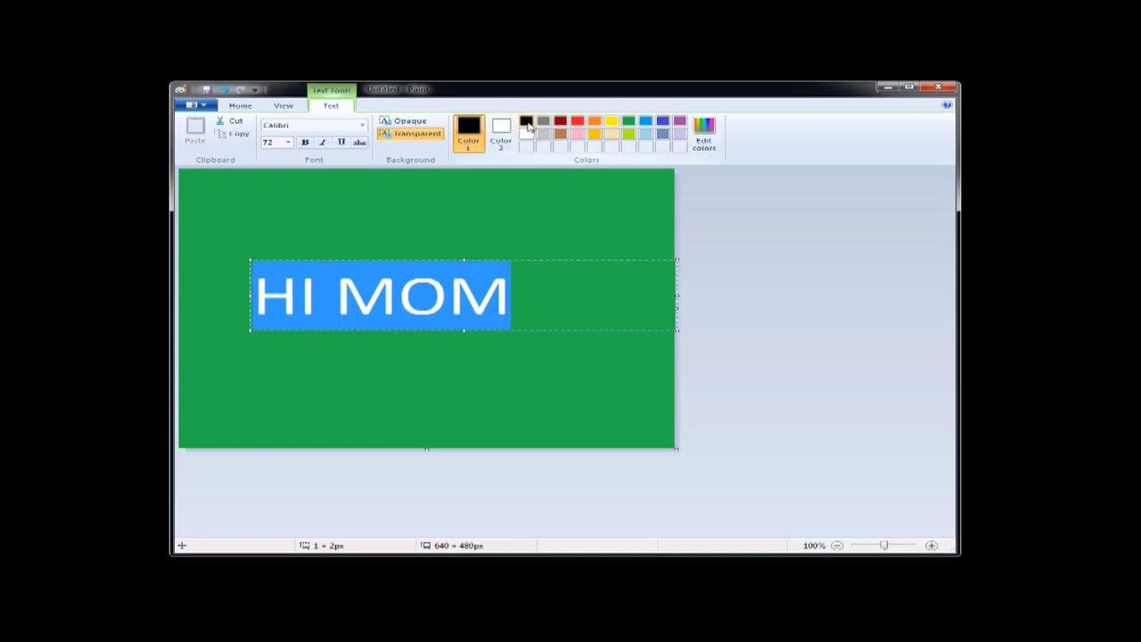
{"action": "left_click", "coordinate": [517, 234]}
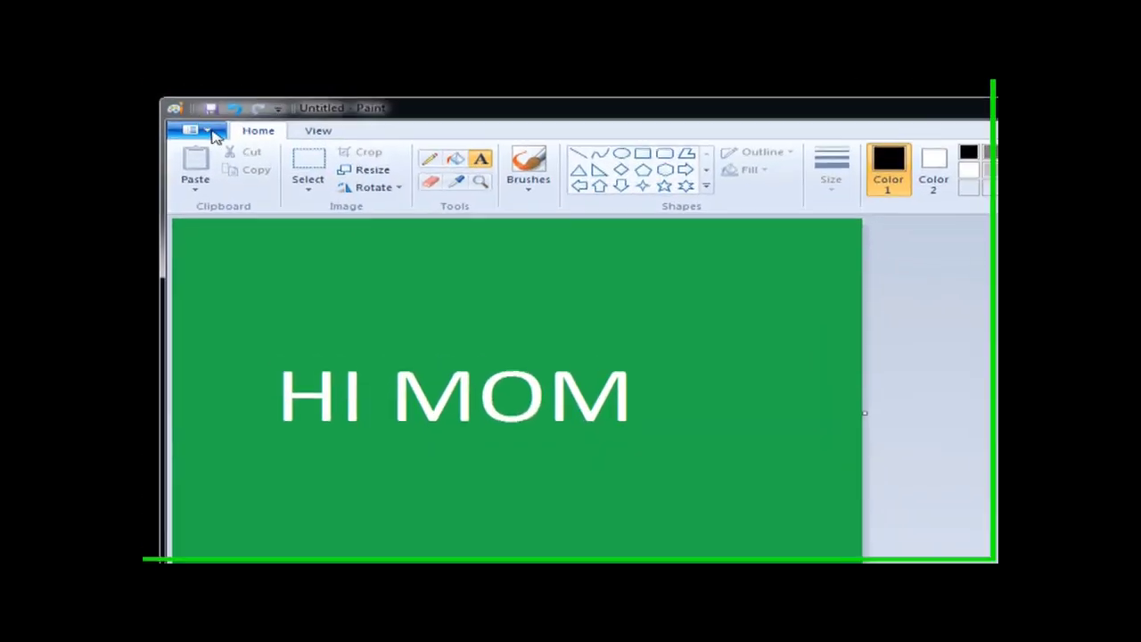
Step: Save the picture as a JPEG named "splash logo" on the Desktop and close Paint
{"action": "left_click", "coordinate": [214, 134]}
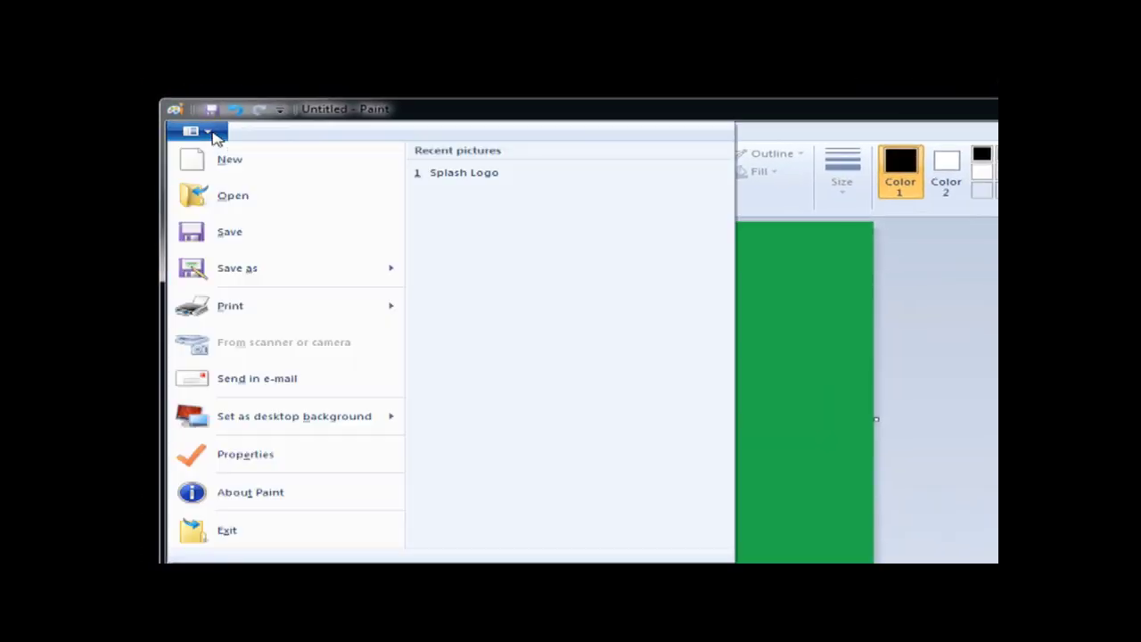
{"action": "mouse_move", "coordinate": [264, 271]}
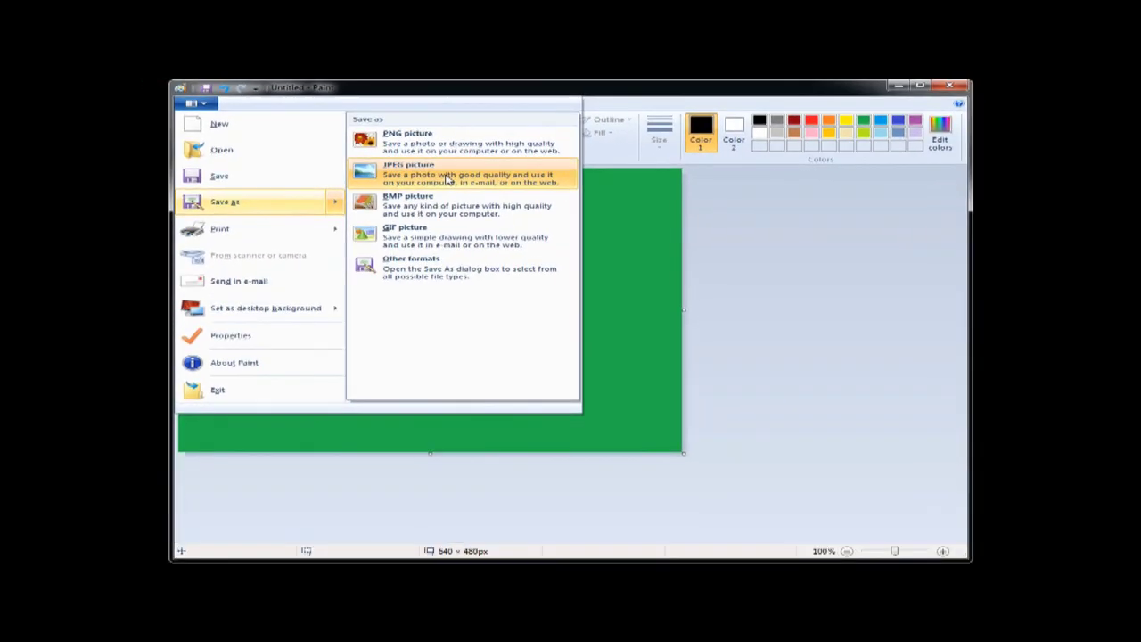
{"action": "key", "text": "Escape"}
{"action": "key", "text": "Escape"}
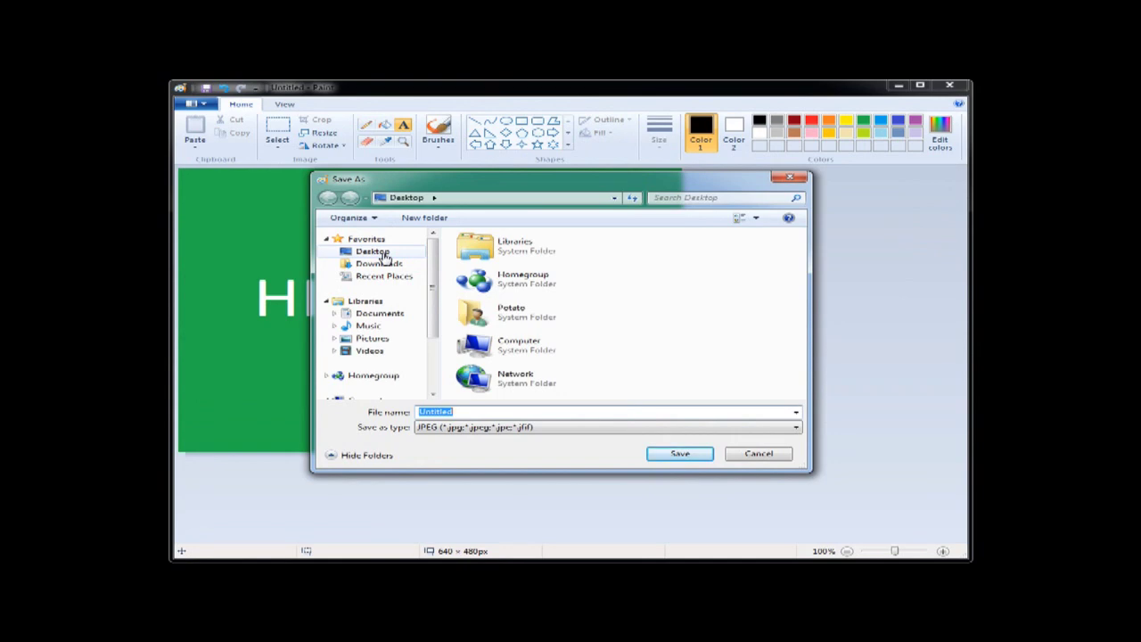
{"action": "left_click", "coordinate": [383, 255]}
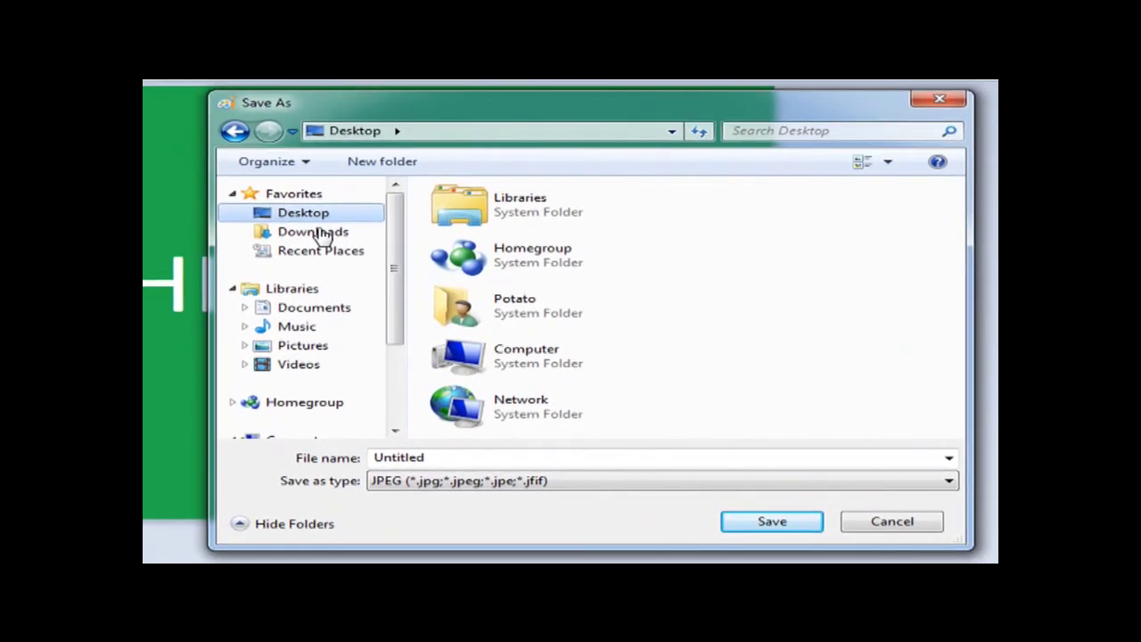
{"action": "left_click", "coordinate": [501, 413]}
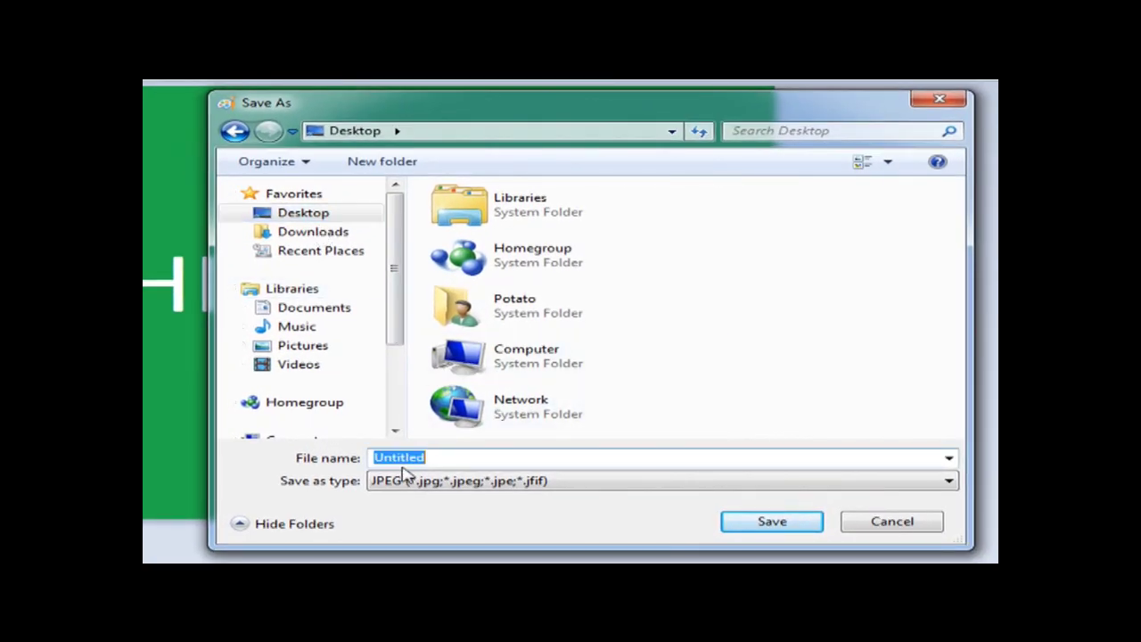
{"action": "type", "text": "splash logo"}
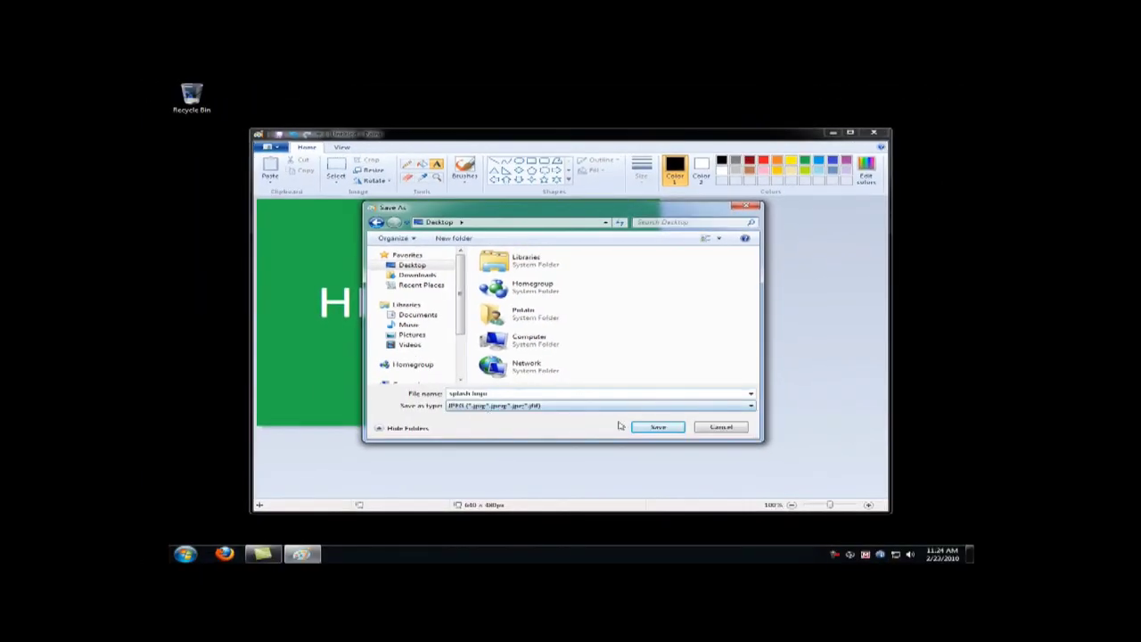
{"action": "left_click", "coordinate": [657, 428]}
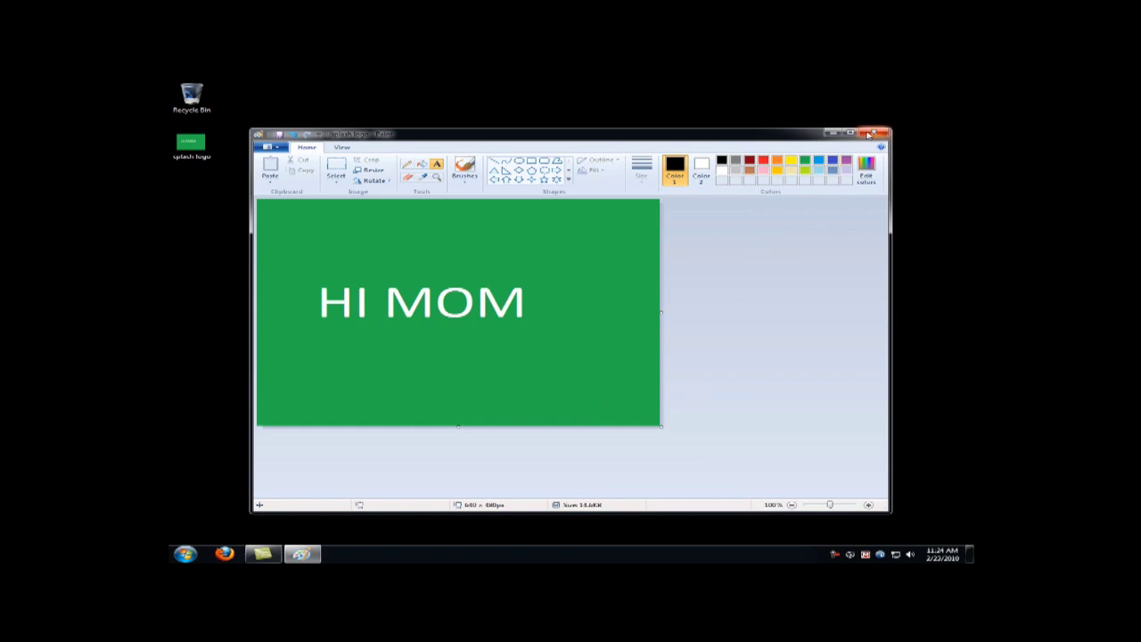
{"action": "left_click", "coordinate": [869, 135]}
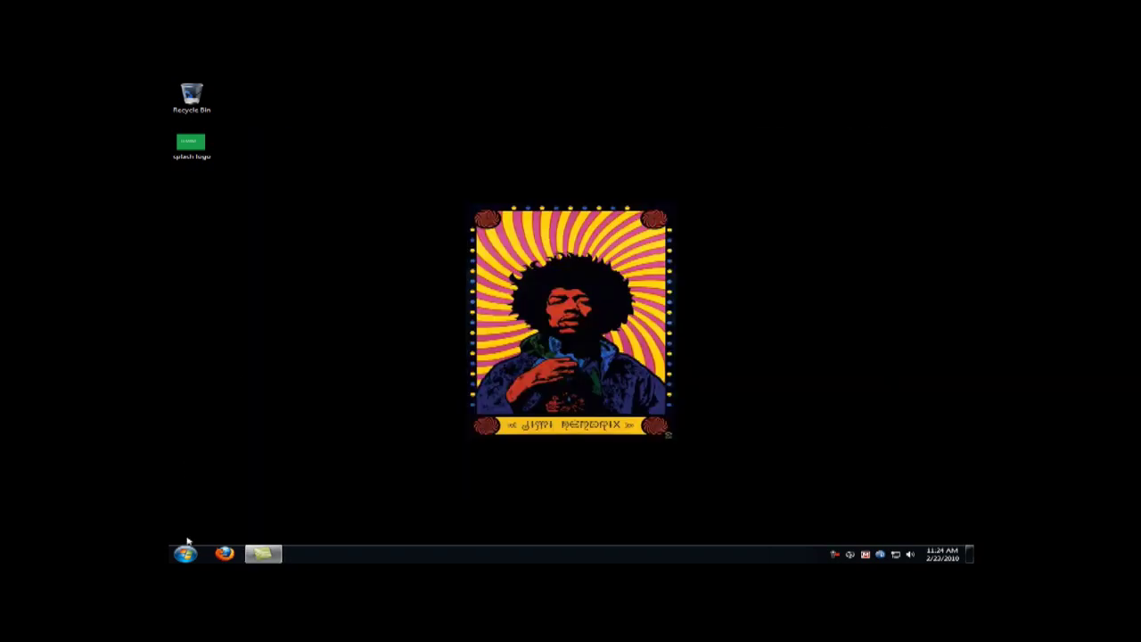
{"action": "left_click", "coordinate": [185, 554]}
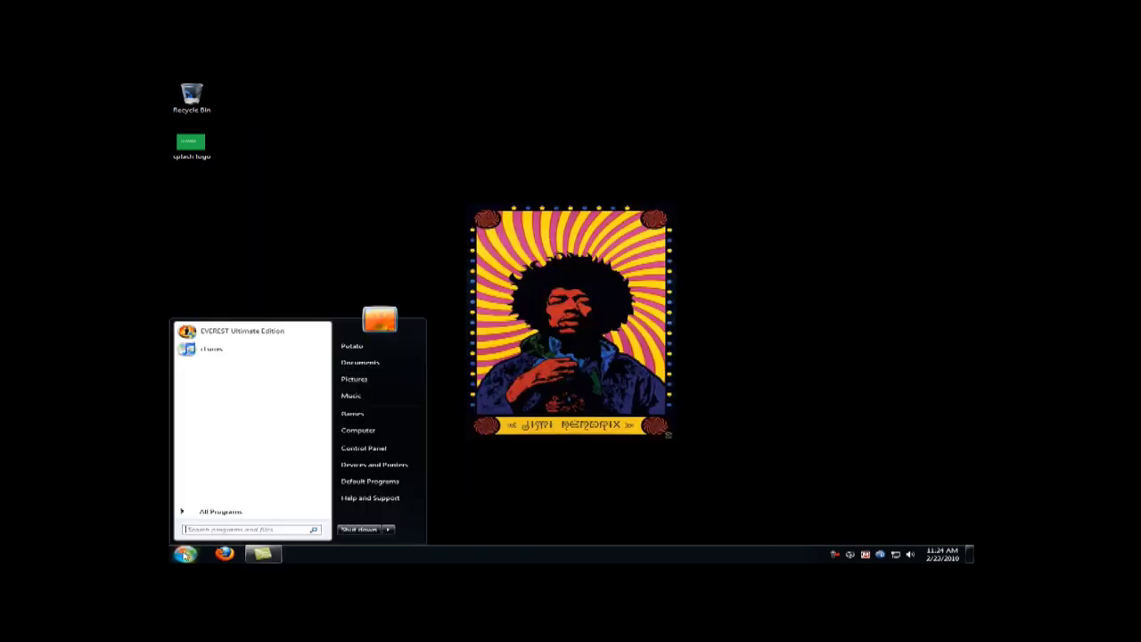
{"action": "left_click", "coordinate": [573, 510]}
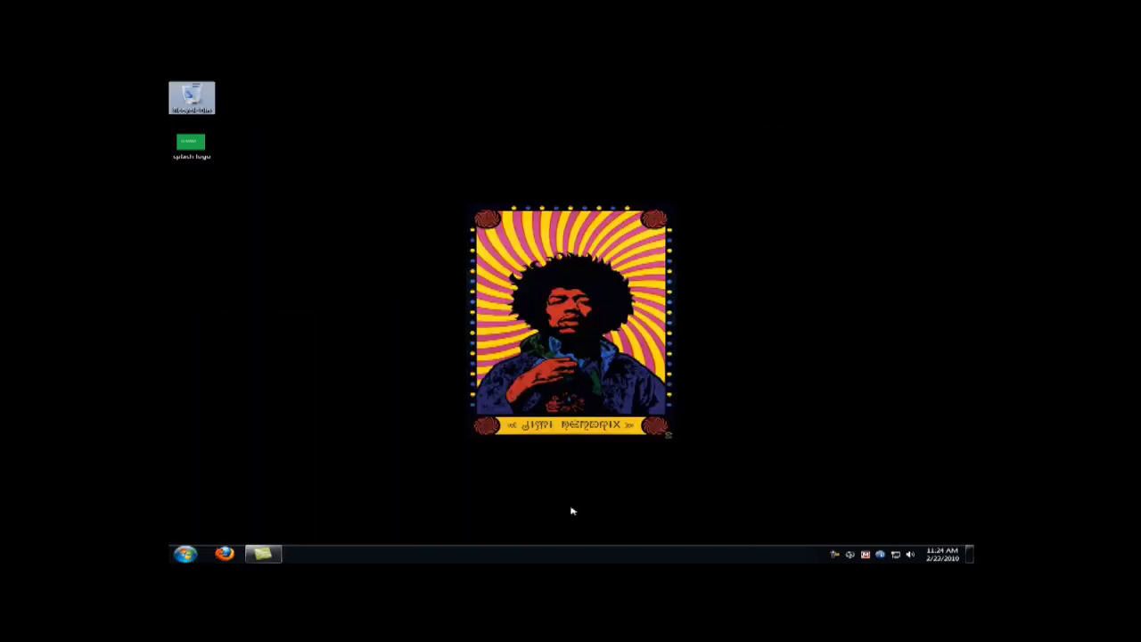
Step: Open Firefox and search Google for "asus"
{"action": "left_click", "coordinate": [225, 554]}
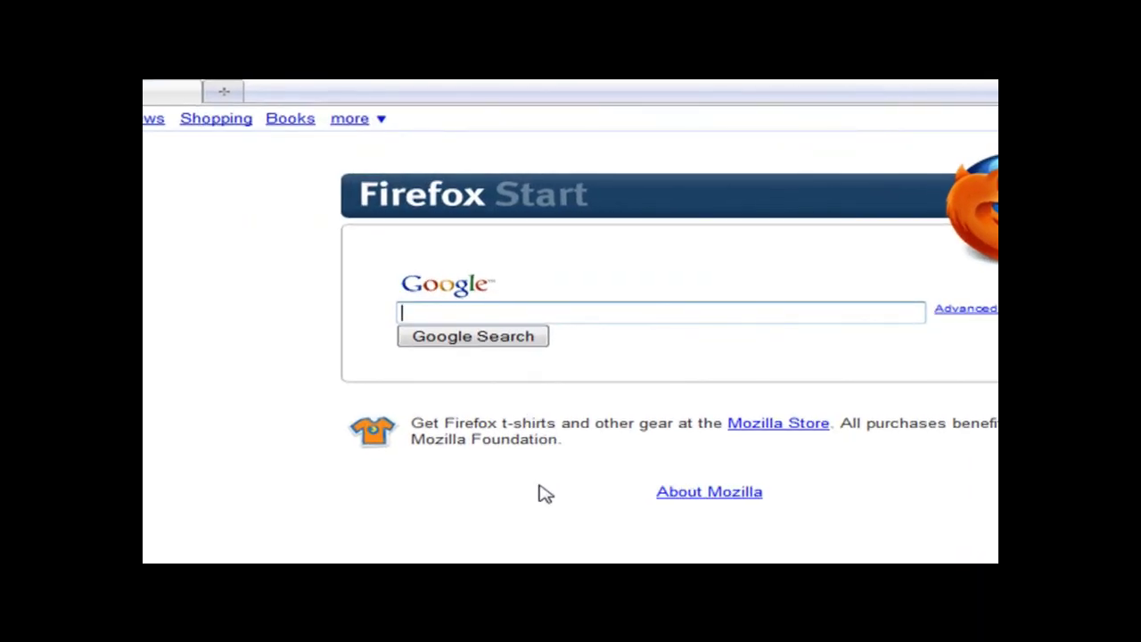
{"action": "type", "text": "su"}
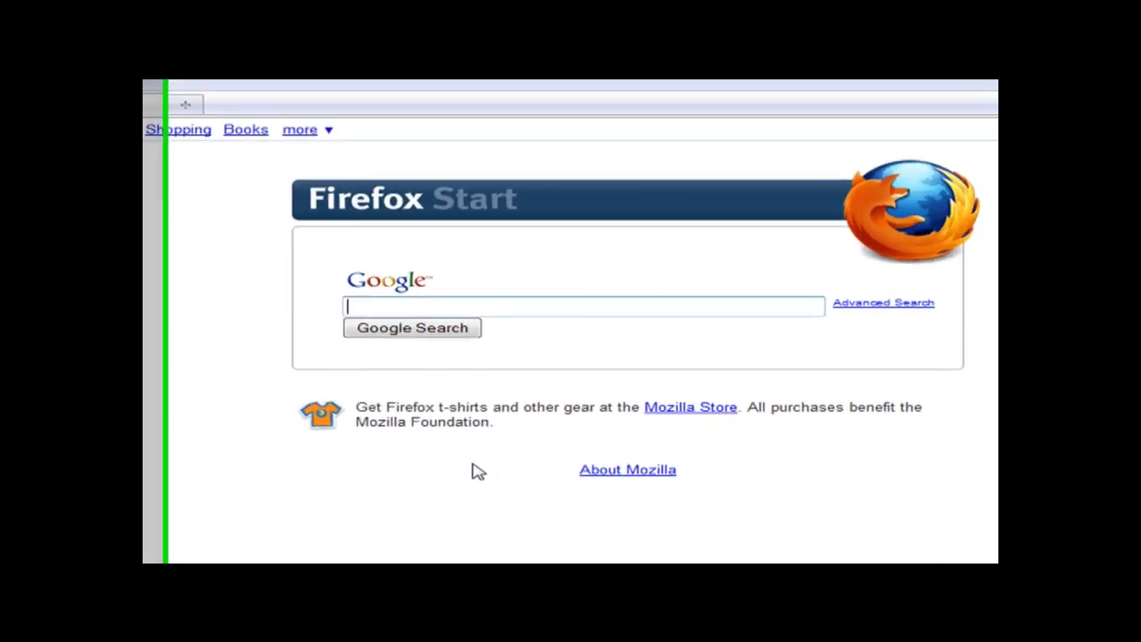
{"action": "type", "text": "us"}
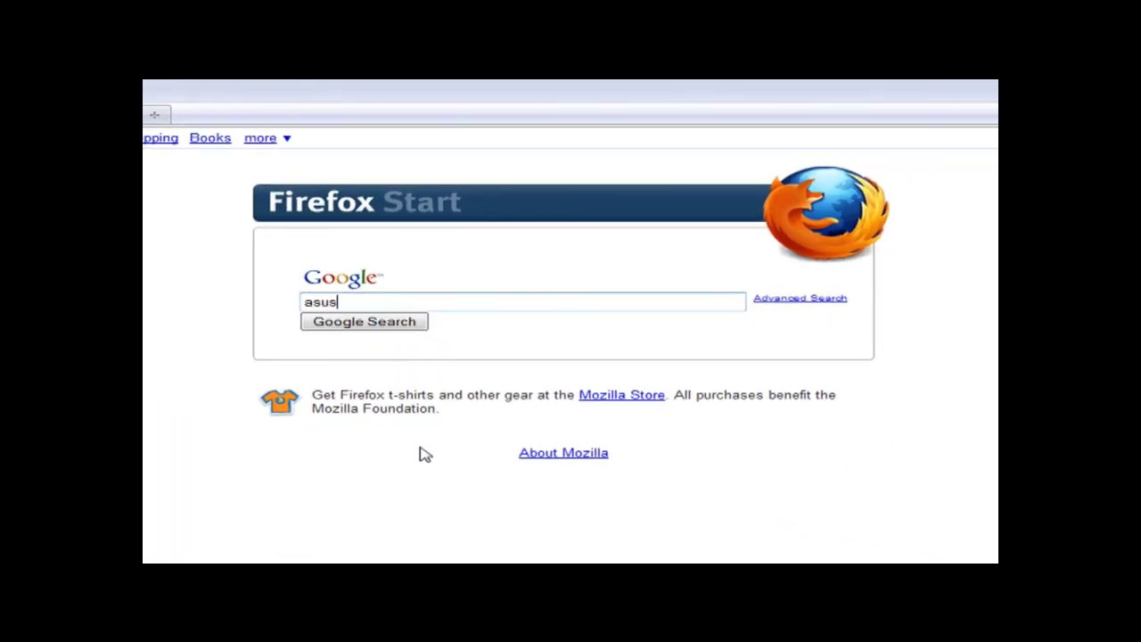
{"action": "left_click", "coordinate": [372, 326]}
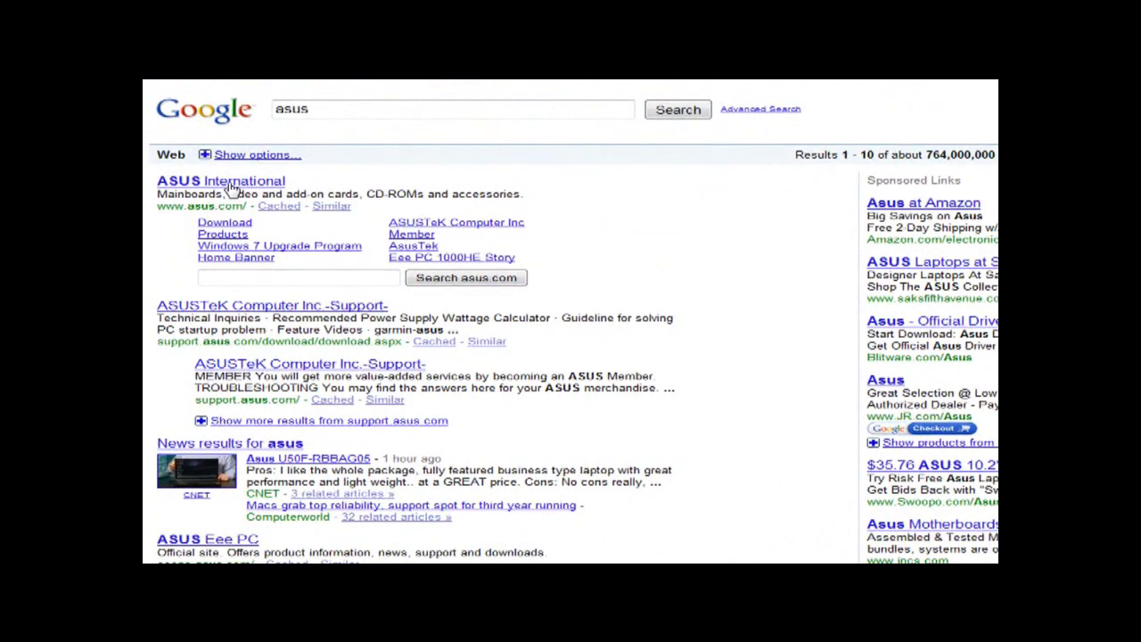
Step: Open the ASUS International site, choose the America Region, and go to the Motherboards page under PC Components
{"action": "left_click", "coordinate": [230, 183]}
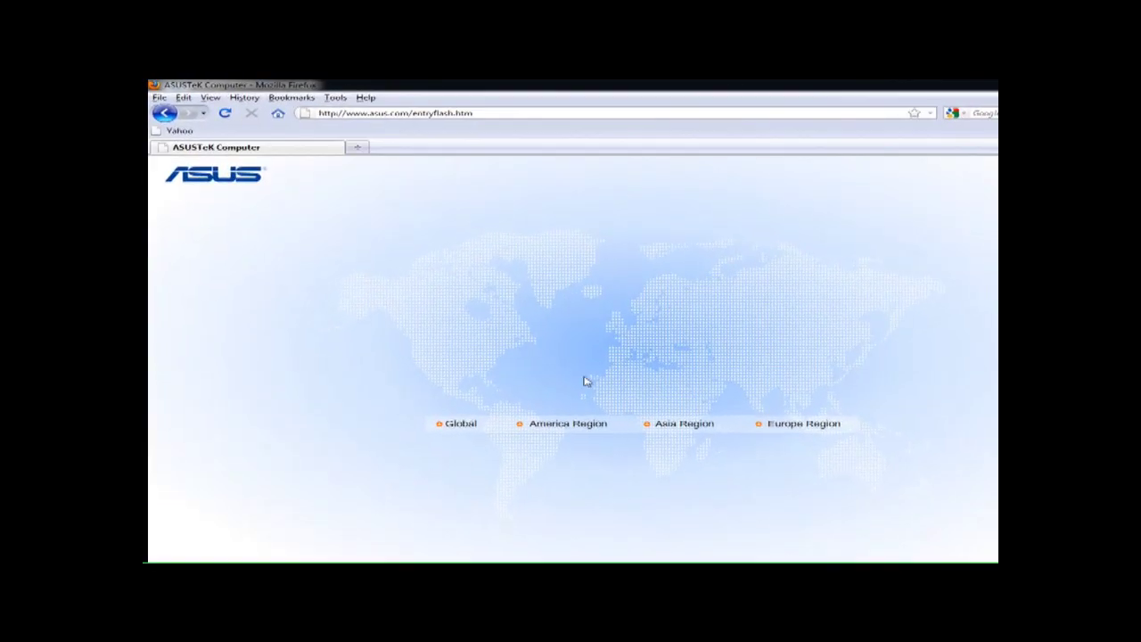
{"action": "mouse_move", "coordinate": [556, 428]}
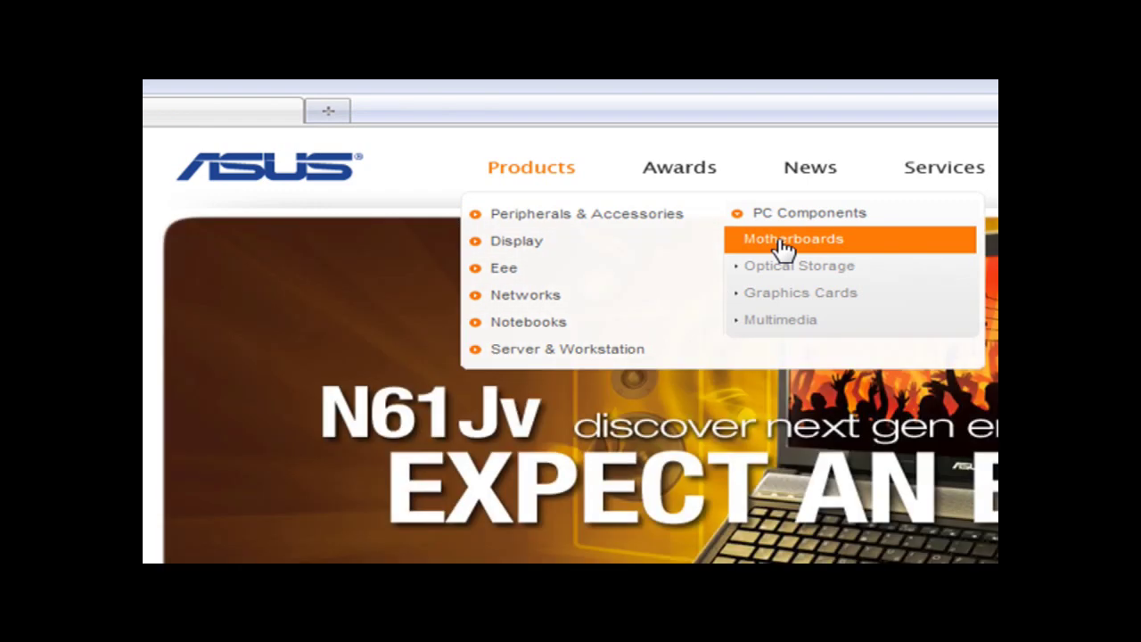
{"action": "left_click", "coordinate": [776, 247]}
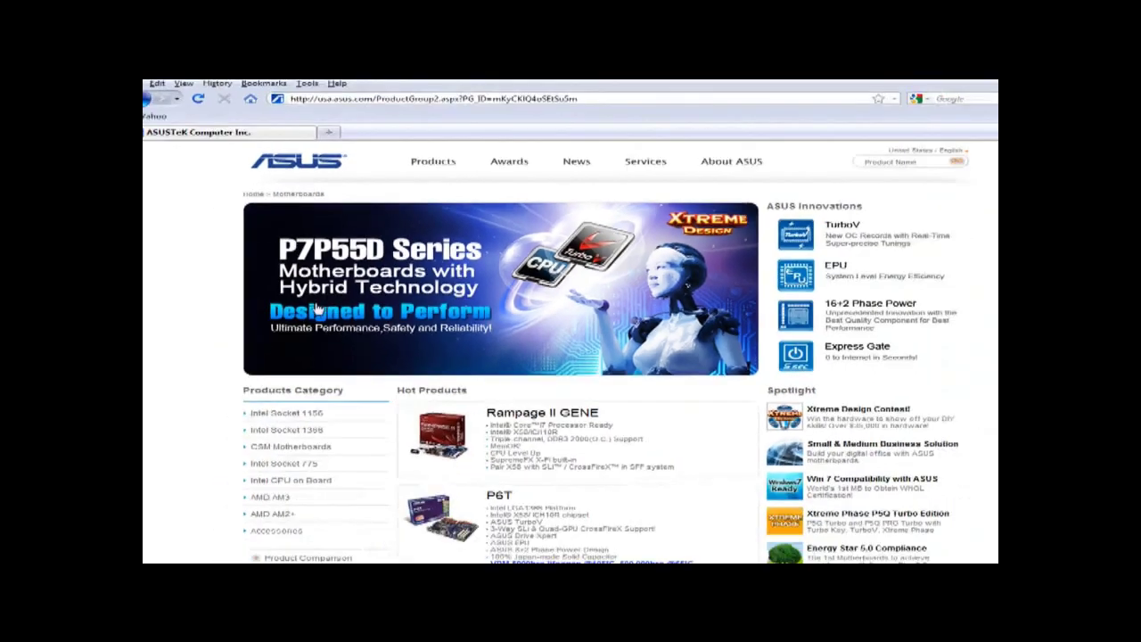
Step: Open the M4A785TD-M EVO product page from the AMD AM3 motherboards with the AMD 785G/SB710 chipset
{"action": "scroll", "coordinate": [310, 295], "scroll_direction": "down", "scroll_amount": 1}
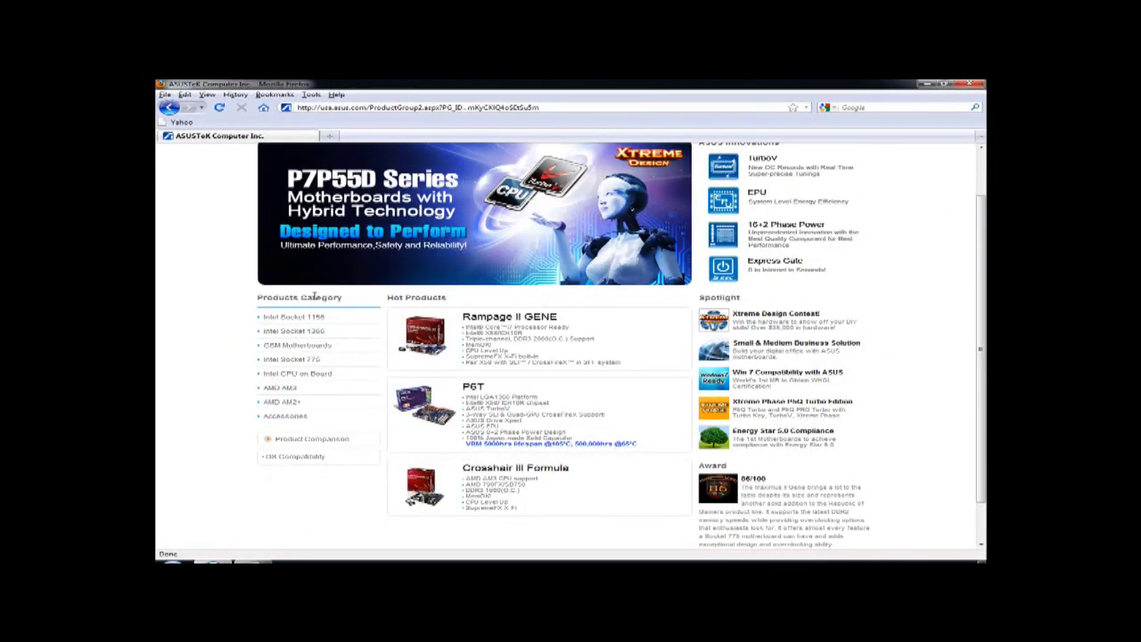
{"action": "scroll", "coordinate": [293, 307], "scroll_direction": "down", "scroll_amount": 1}
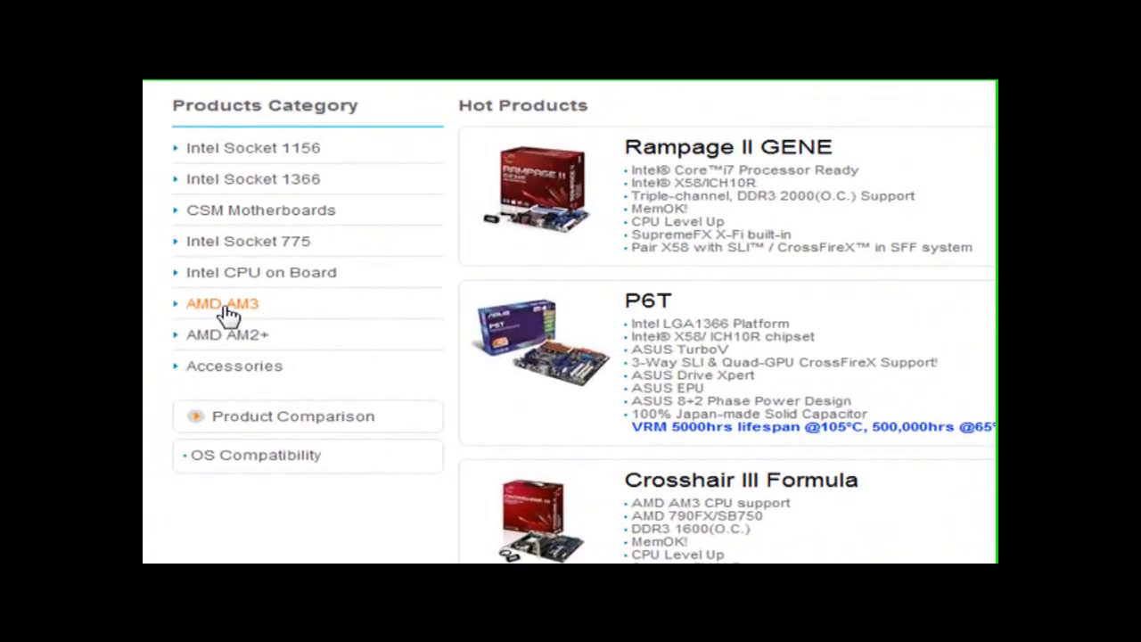
{"action": "left_click", "coordinate": [282, 343]}
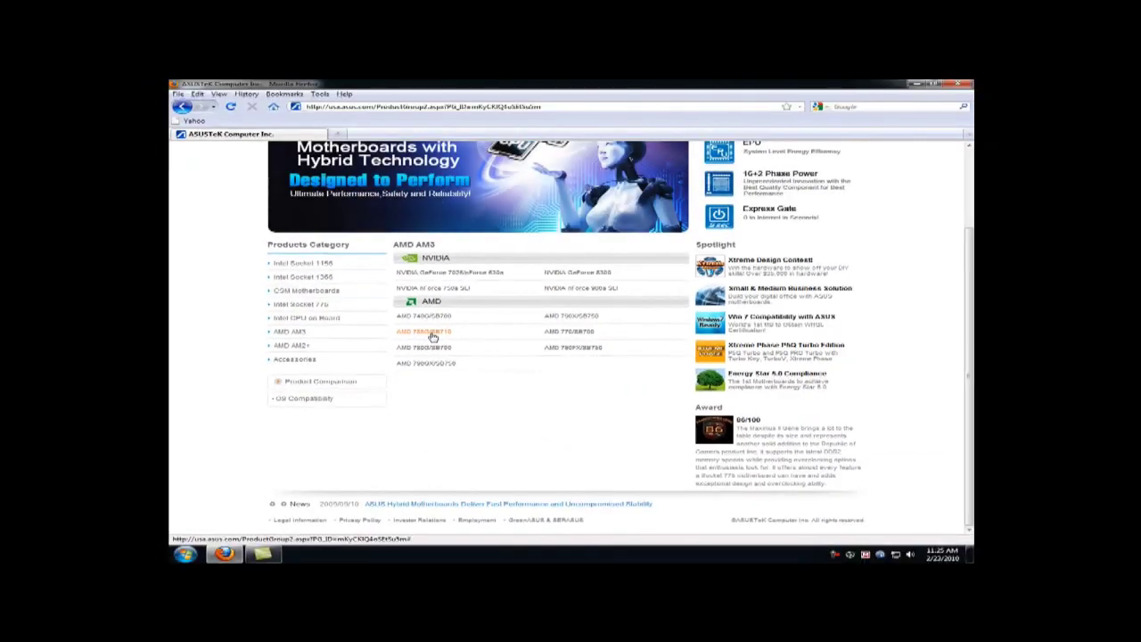
{"action": "left_click", "coordinate": [432, 333]}
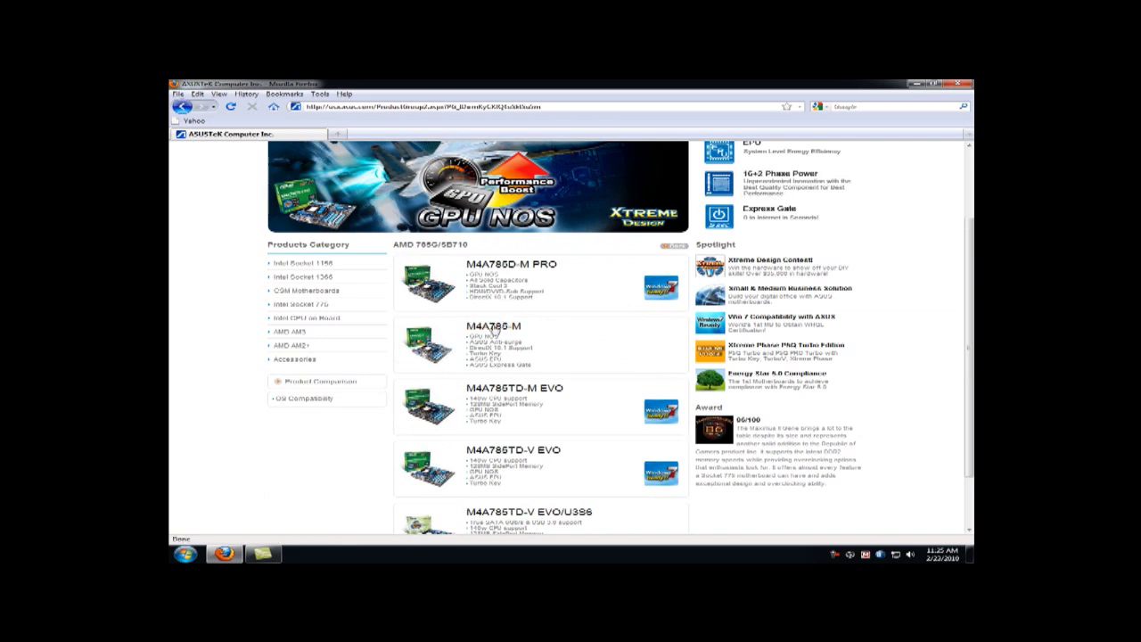
{"action": "scroll", "coordinate": [450, 359], "scroll_direction": "down", "scroll_amount": 1}
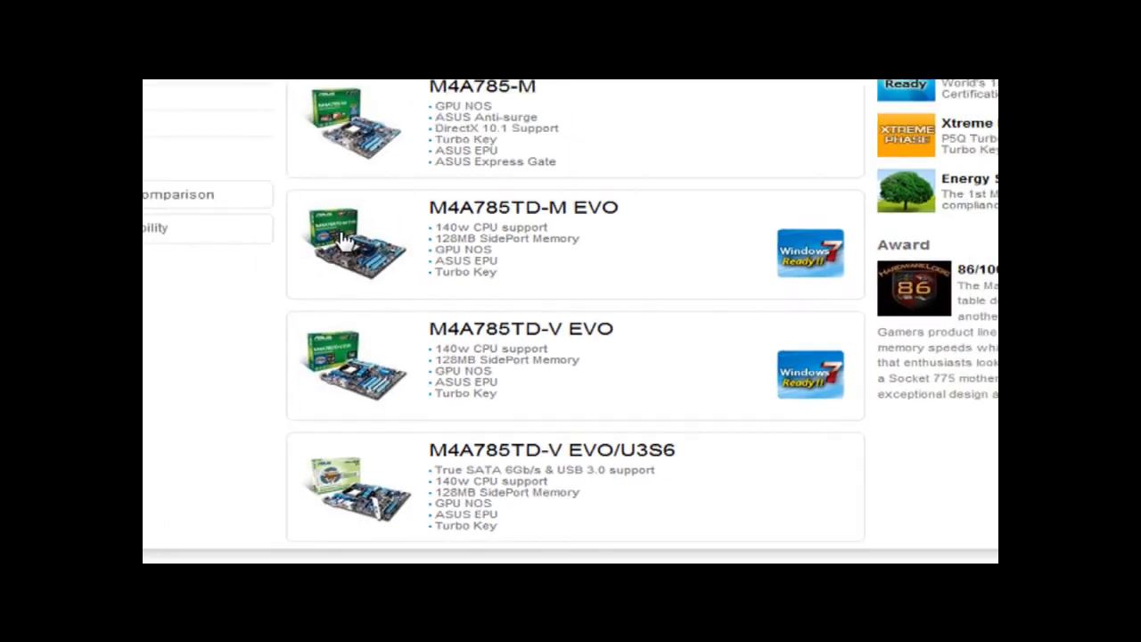
{"action": "left_click", "coordinate": [348, 241]}
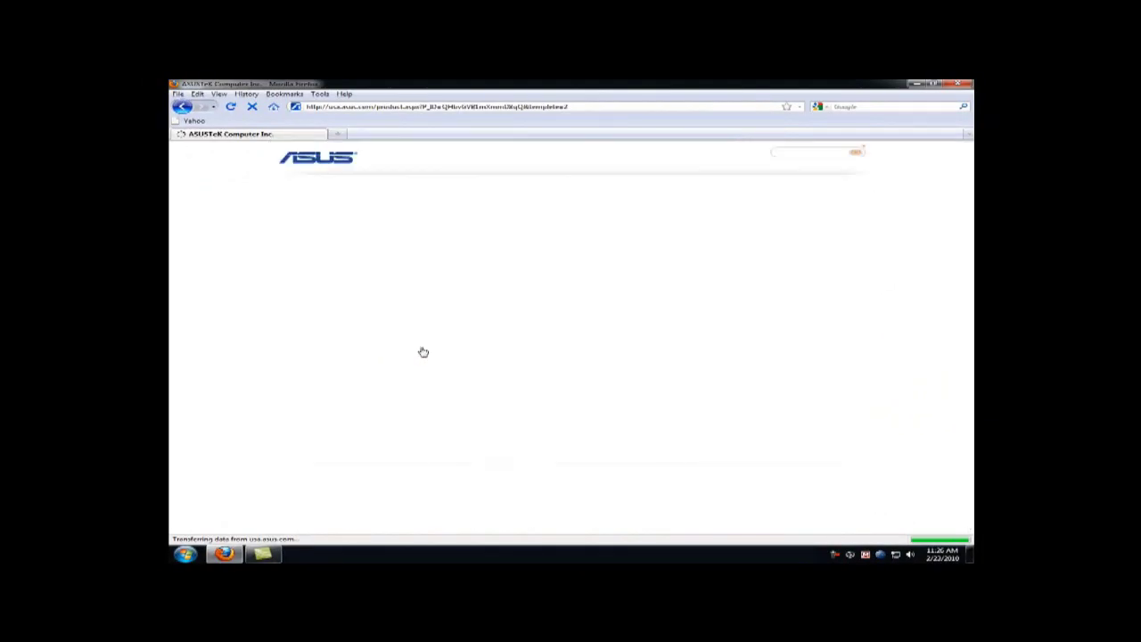
Step: Open the motherboard's Download section and set the operating system to Windows 7 64bit
{"action": "scroll", "coordinate": [443, 339], "scroll_direction": "down", "scroll_amount": 2}
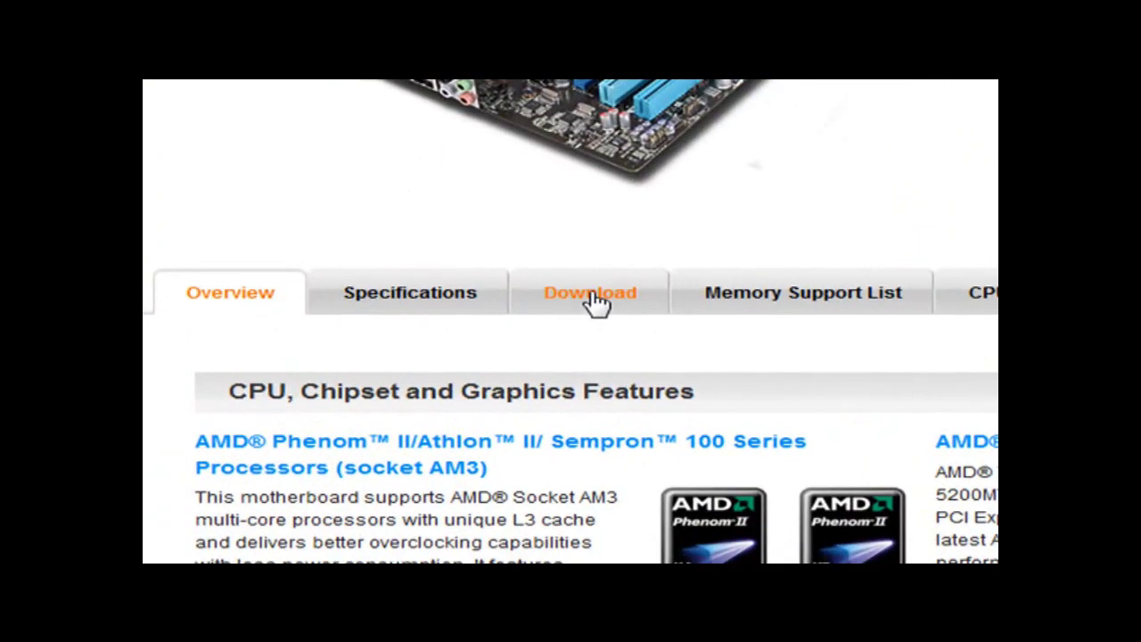
{"action": "left_click", "coordinate": [592, 300]}
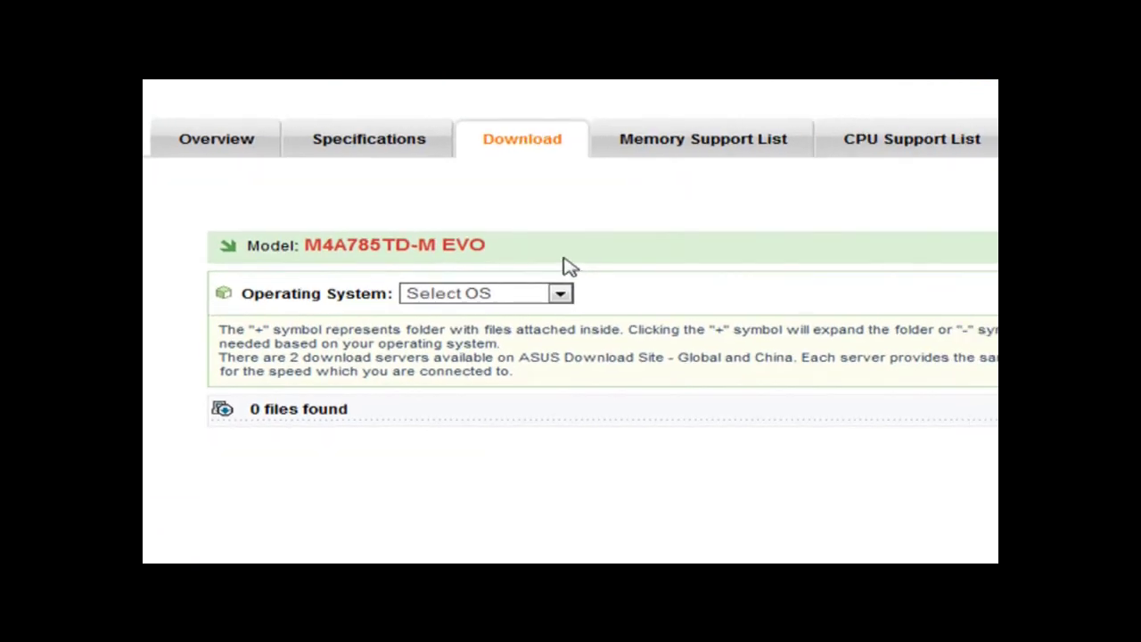
{"action": "left_click", "coordinate": [503, 266]}
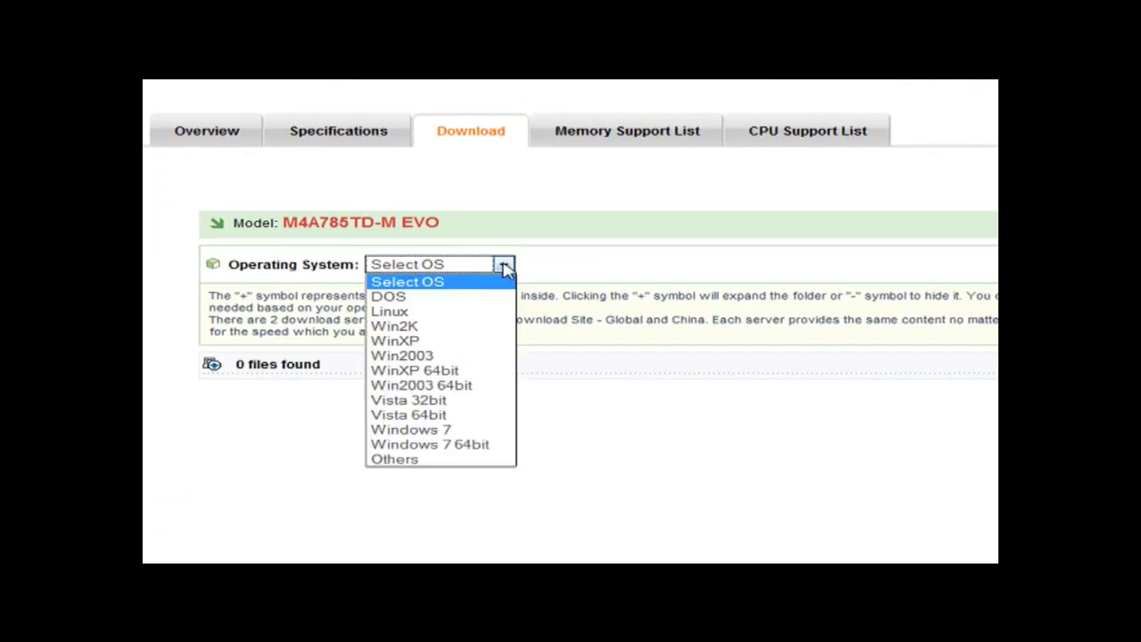
{"action": "left_click", "coordinate": [493, 444]}
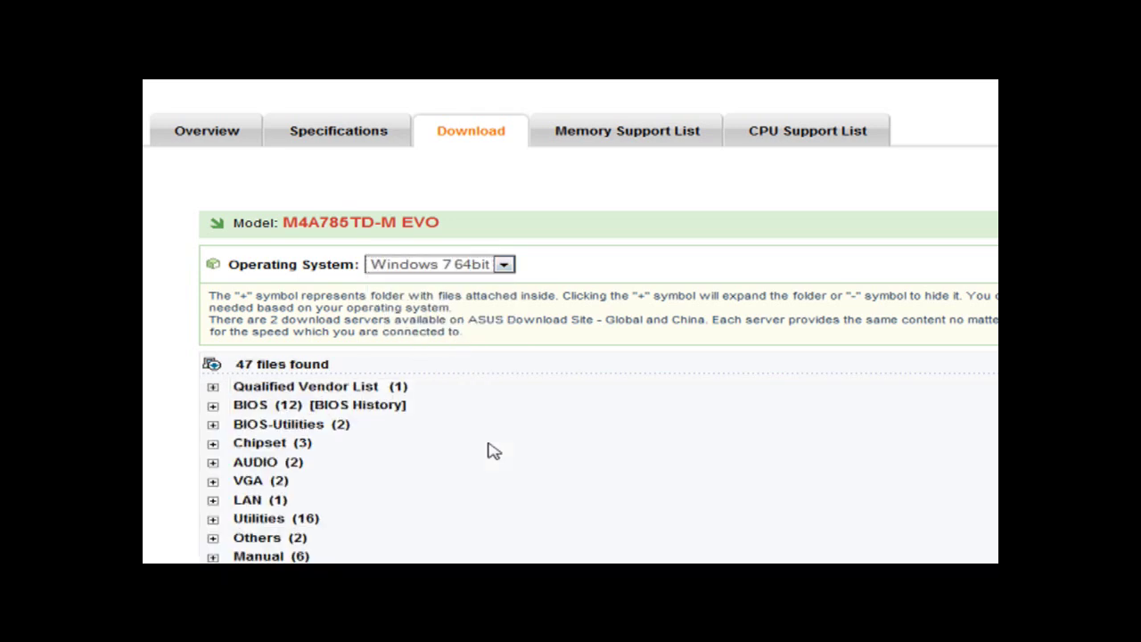
Step: Request ASUS Update V7.17.06 from the Global server in the Utilities downloads and submit the verification characters shown in the image
{"action": "scroll", "coordinate": [466, 424], "scroll_direction": "down", "scroll_amount": 2}
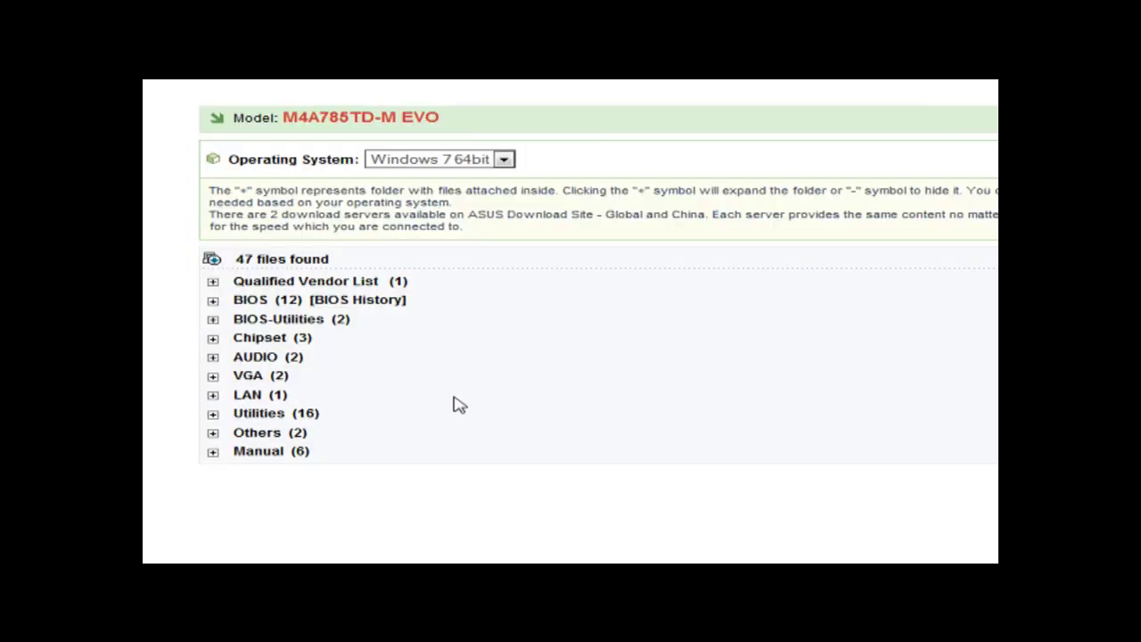
{"action": "scroll", "coordinate": [454, 406], "scroll_direction": "down", "scroll_amount": 2}
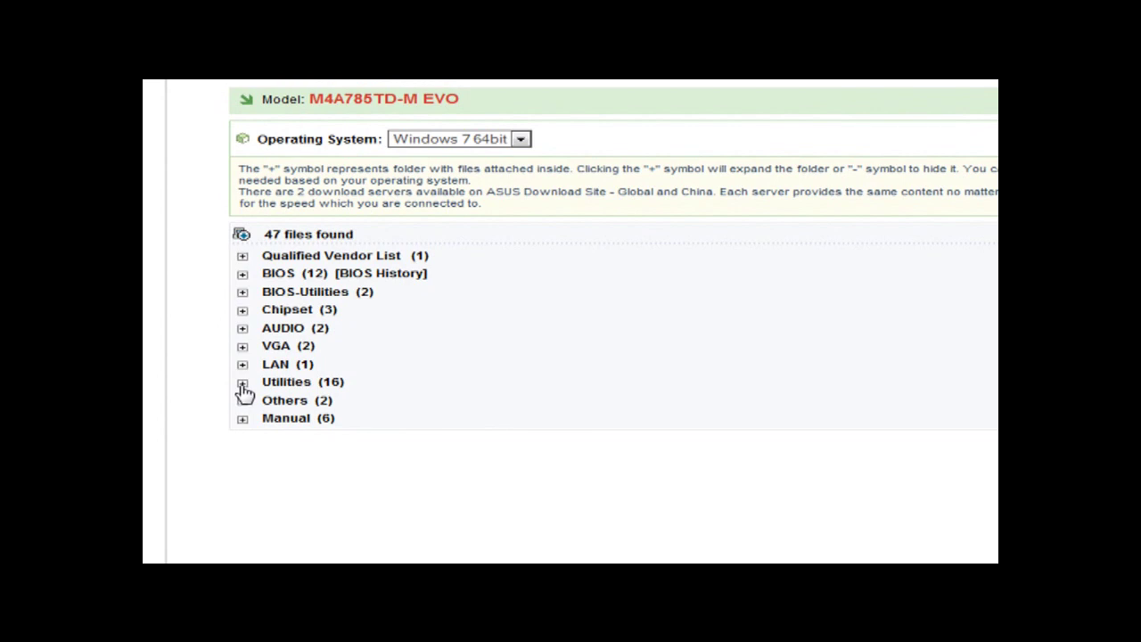
{"action": "left_click", "coordinate": [243, 386]}
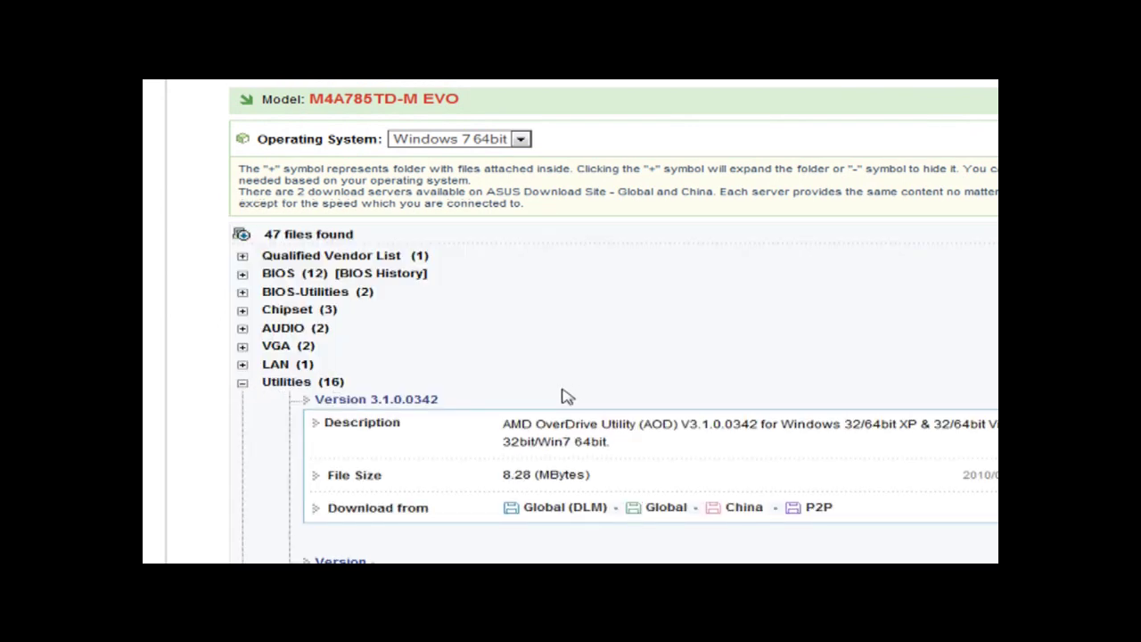
{"action": "scroll", "coordinate": [564, 397], "scroll_direction": "down", "scroll_amount": 5}
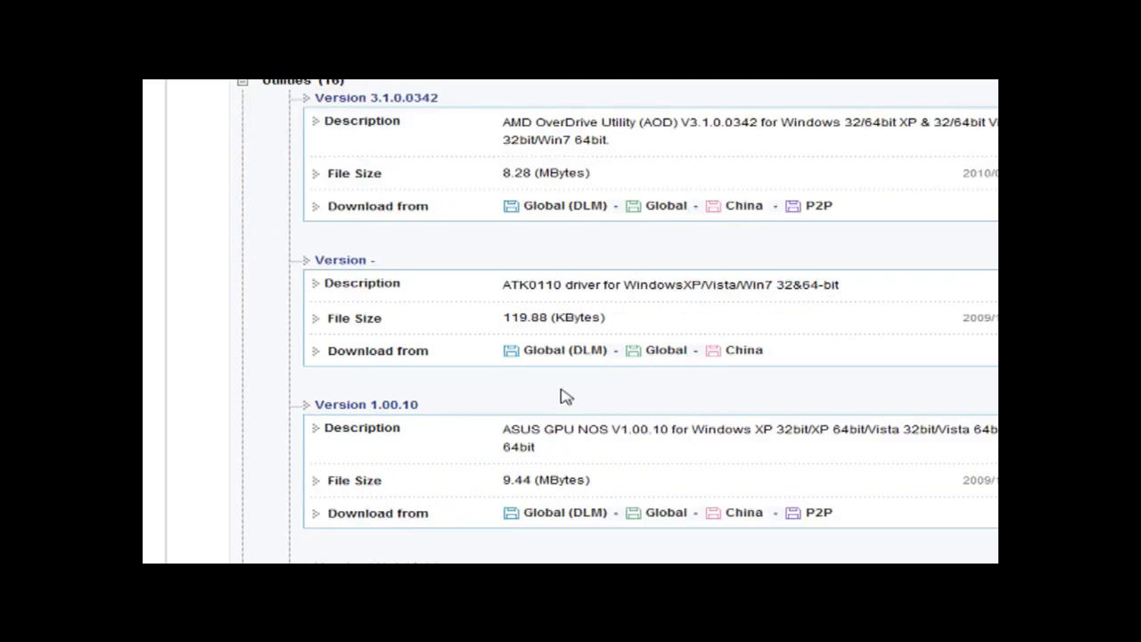
{"action": "scroll", "coordinate": [566, 397], "scroll_direction": "down", "scroll_amount": 9}
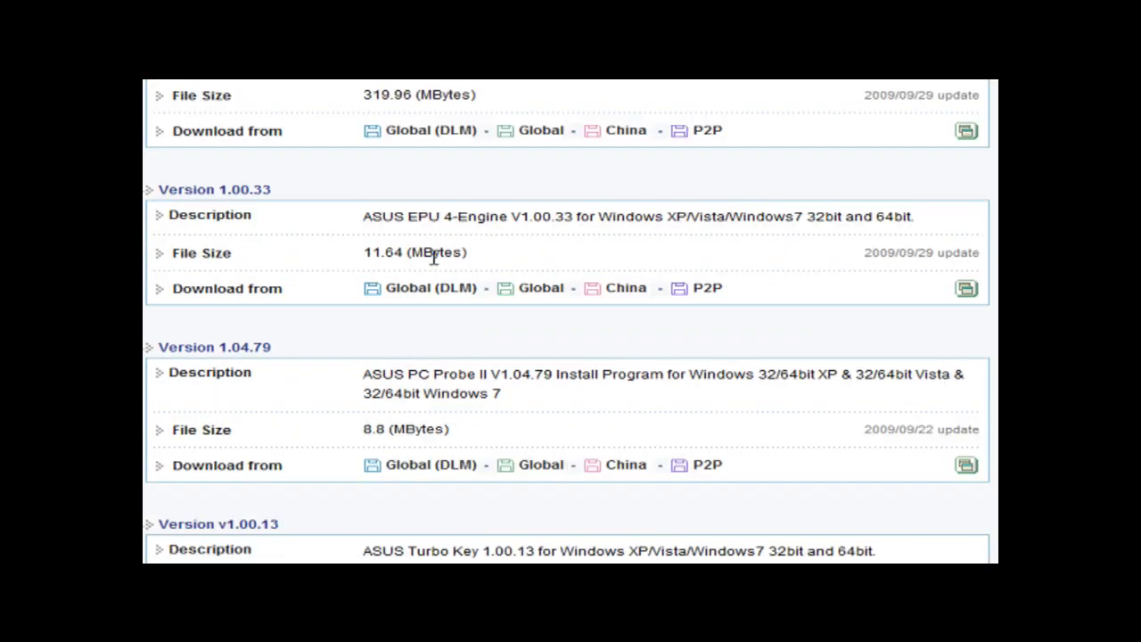
{"action": "scroll", "coordinate": [434, 257], "scroll_direction": "down", "scroll_amount": 5}
{"action": "scroll", "coordinate": [434, 257], "scroll_direction": "down", "scroll_amount": 3}
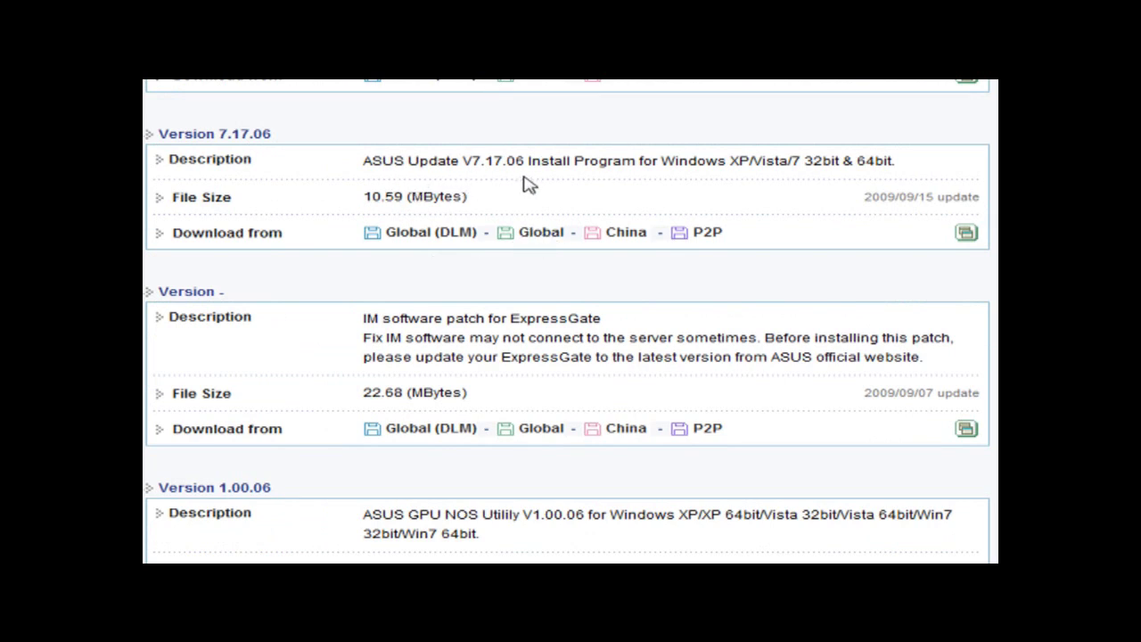
{"action": "left_click", "coordinate": [540, 237]}
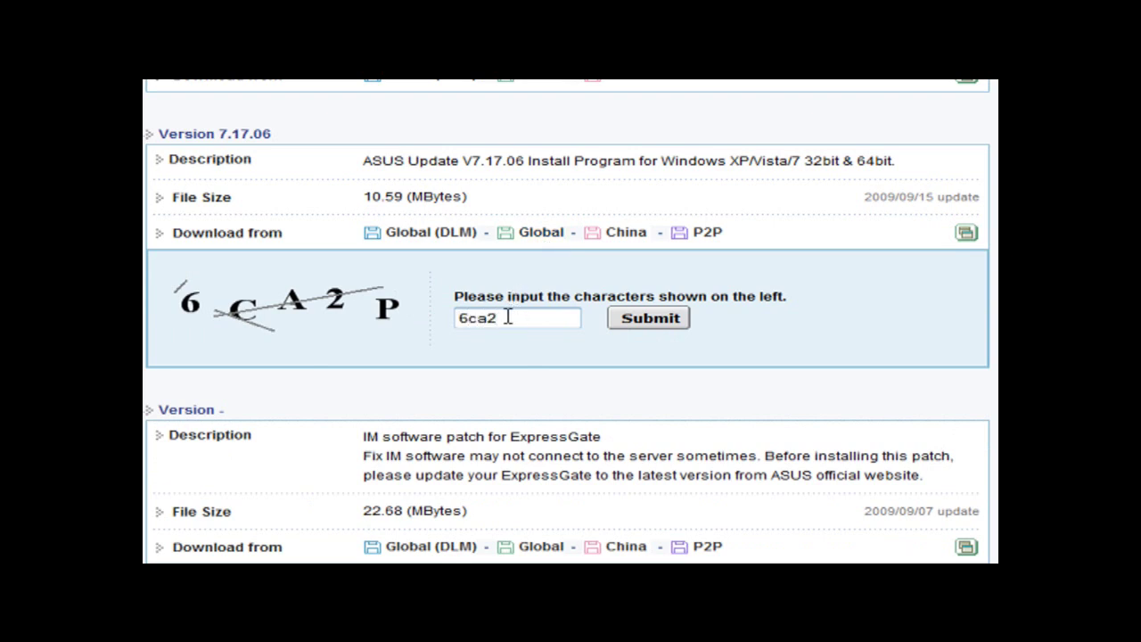
{"action": "type", "text": "6ca2p"}
{"action": "left_click", "coordinate": [650, 323]}
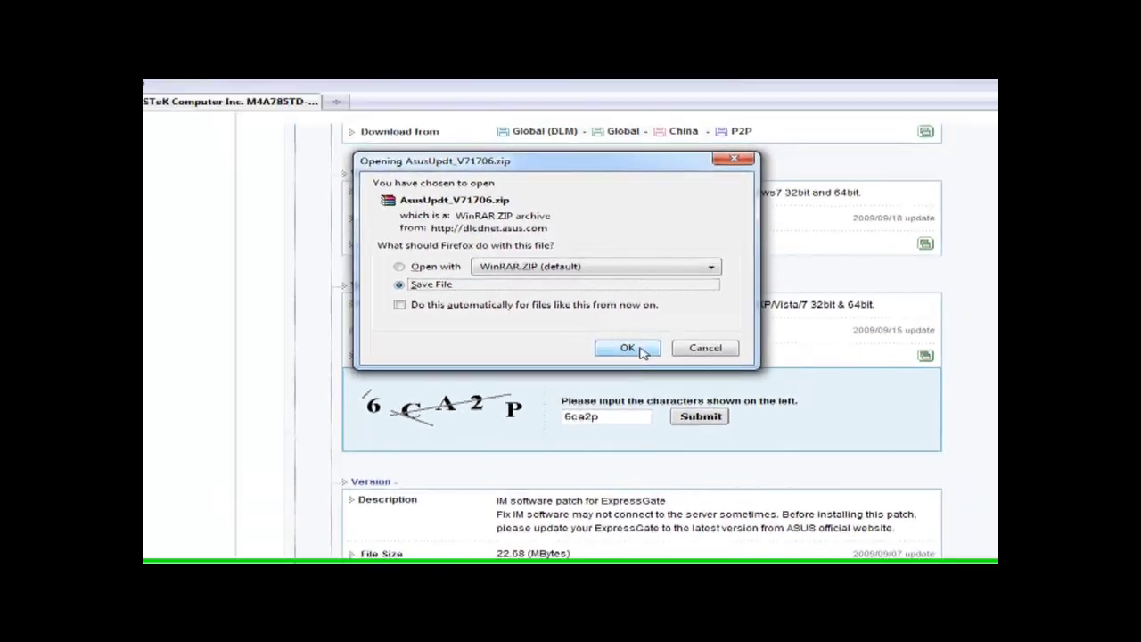
Step: Save AsusUpdt_V71706.zip to the Desktop, and close the Downloads window and Firefox once the download is complete
{"action": "left_click", "coordinate": [628, 348]}
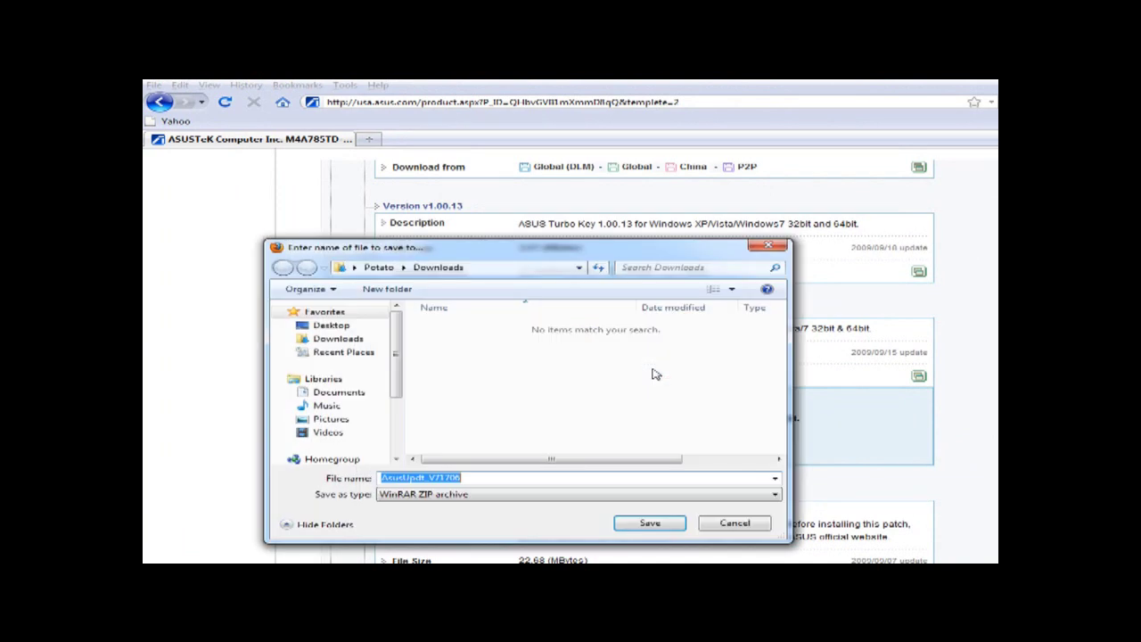
{"action": "left_click", "coordinate": [330, 324]}
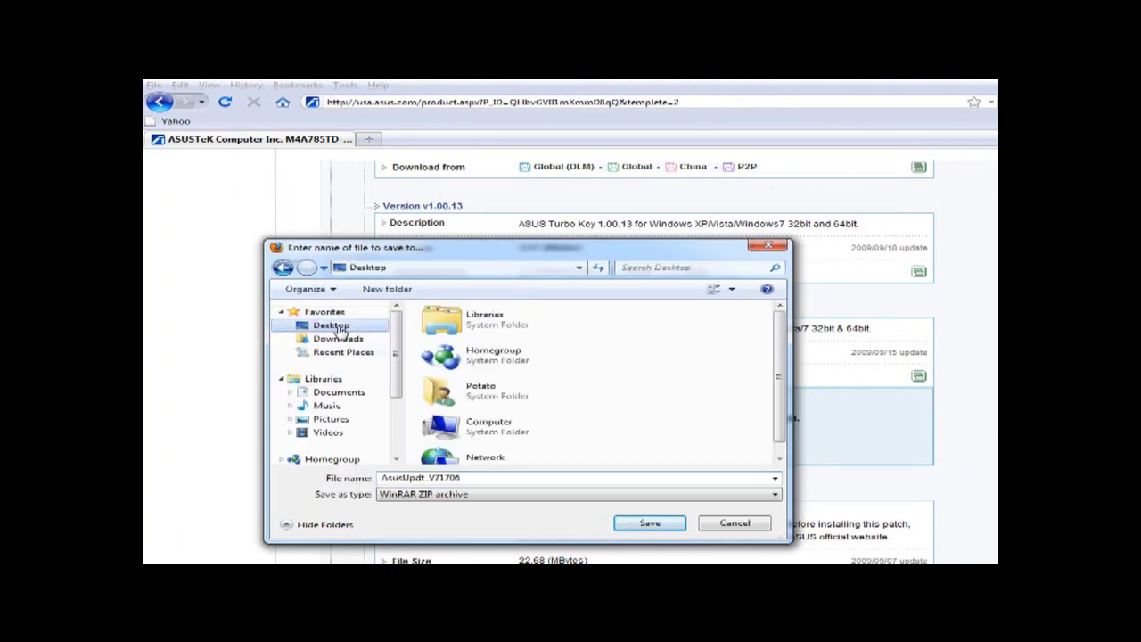
{"action": "left_click", "coordinate": [650, 525]}
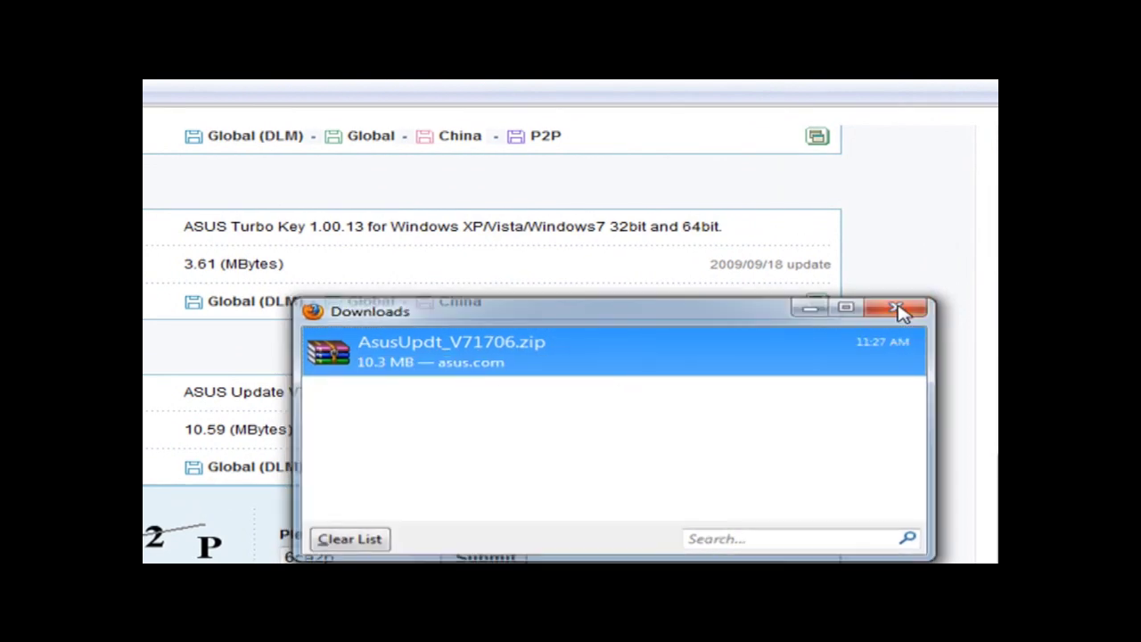
{"action": "left_click", "coordinate": [896, 308]}
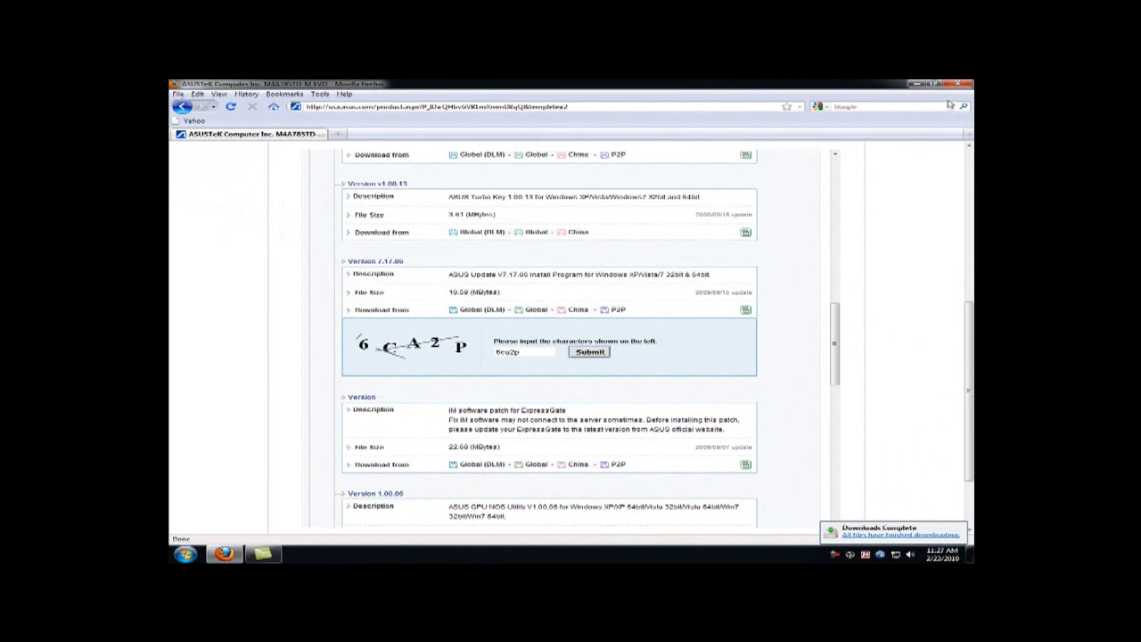
{"action": "left_click", "coordinate": [957, 87]}
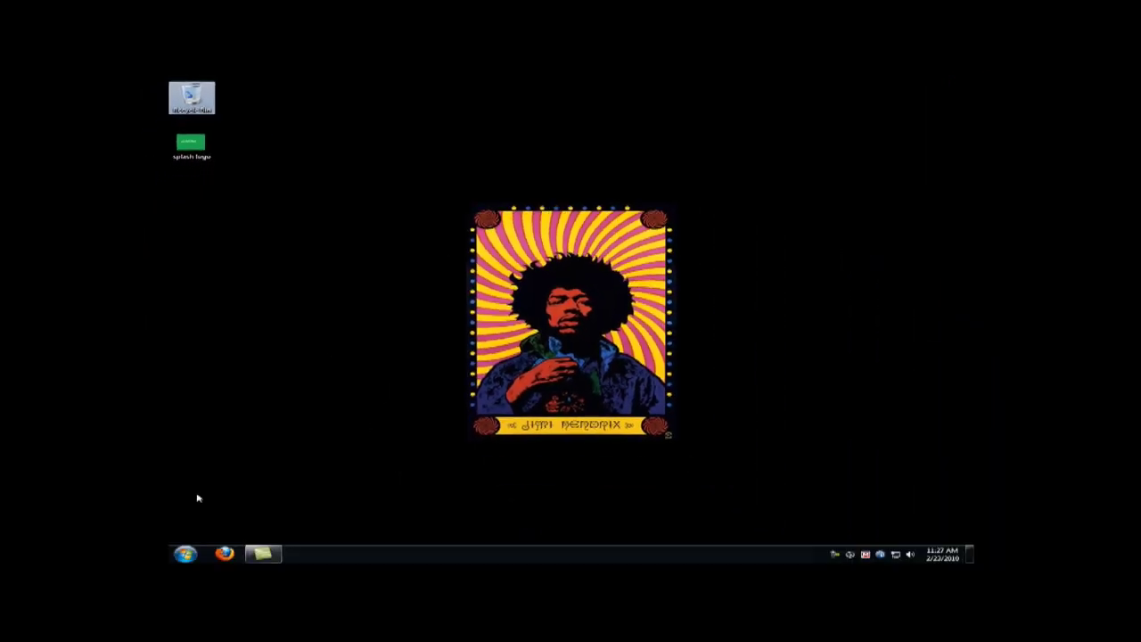
Step: Launch ASUS Update from the AsusUpdate folder in the ASUS program group
{"action": "left_click", "coordinate": [185, 554]}
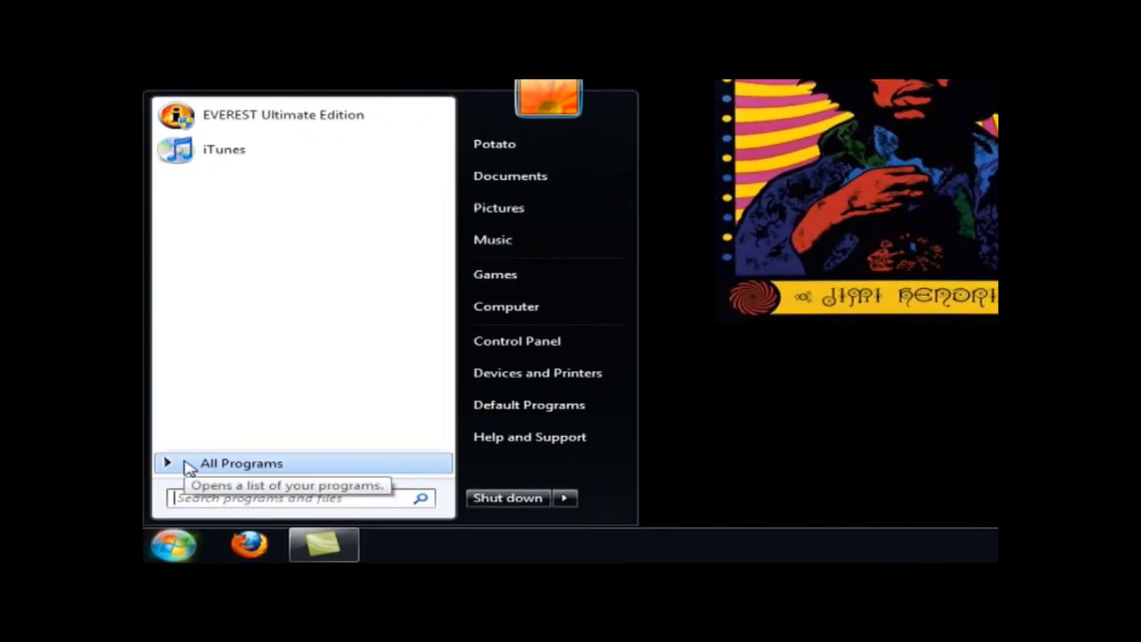
{"action": "left_click", "coordinate": [189, 465]}
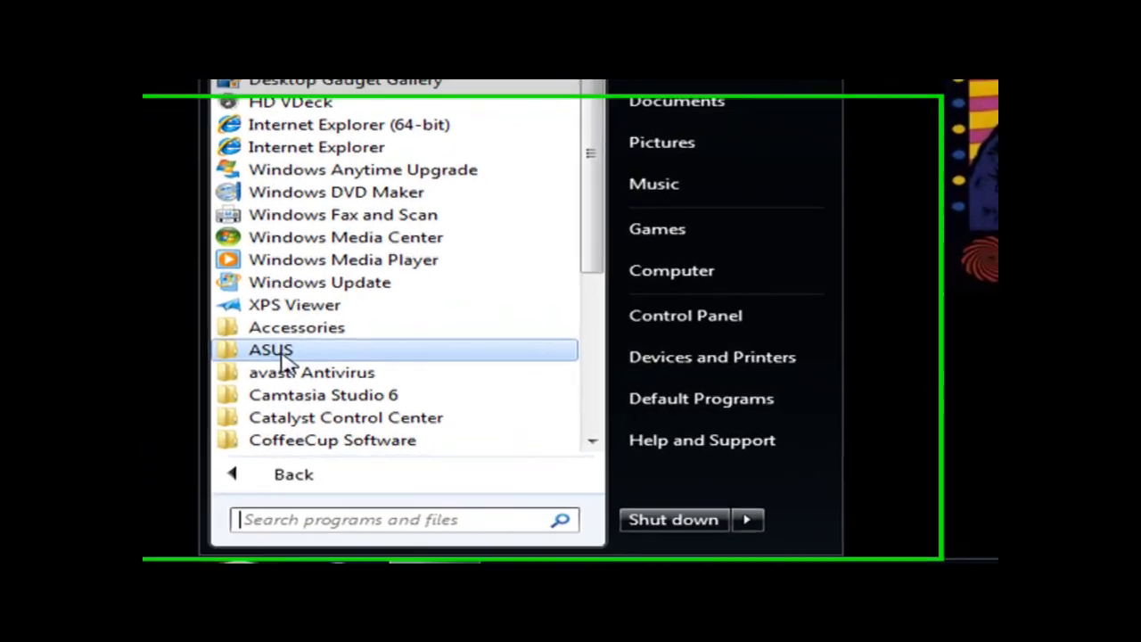
{"action": "left_click", "coordinate": [209, 375]}
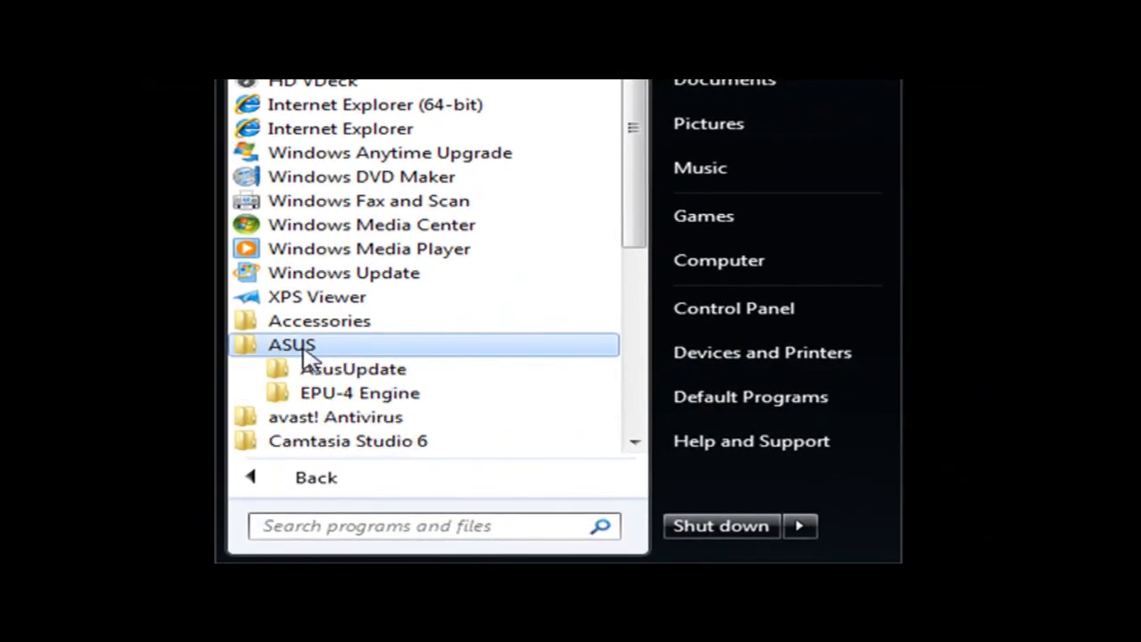
{"action": "left_click", "coordinate": [345, 370]}
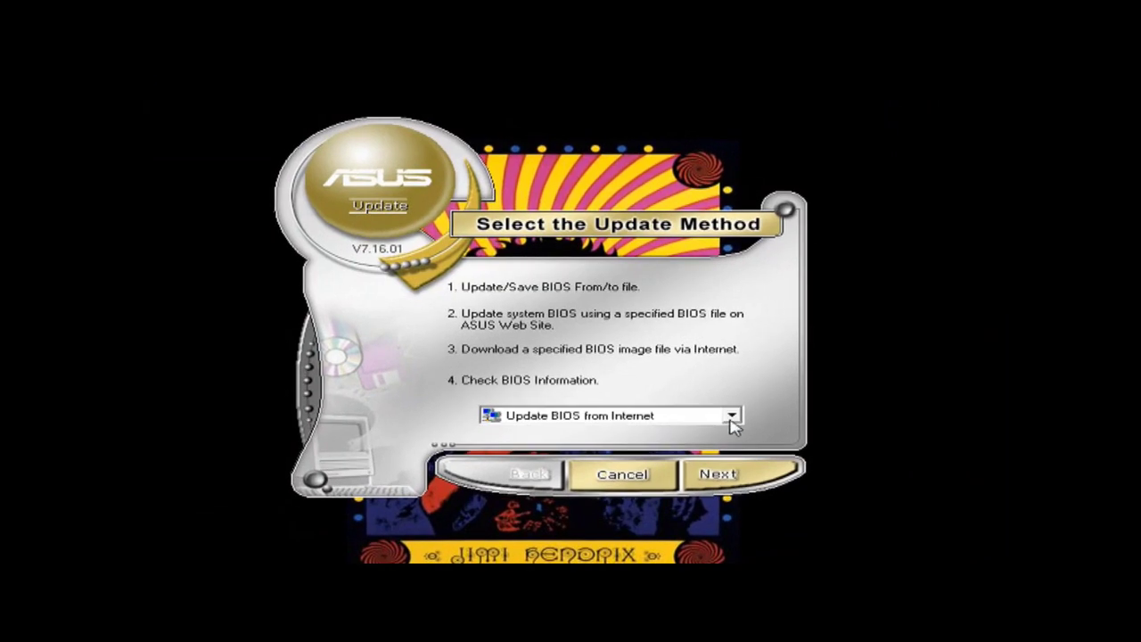
Step: Go to the ASUS Update options and accept them with launching MyLogo to replace the boot logo before flashing BIOS enabled
{"action": "left_click", "coordinate": [730, 416]}
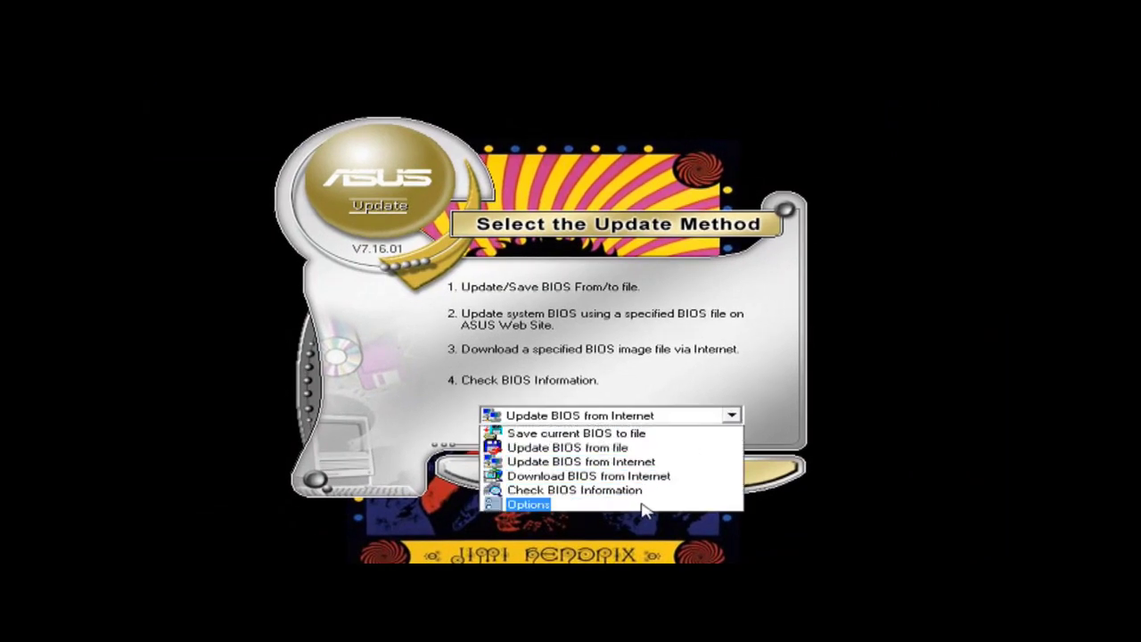
{"action": "left_click", "coordinate": [643, 504]}
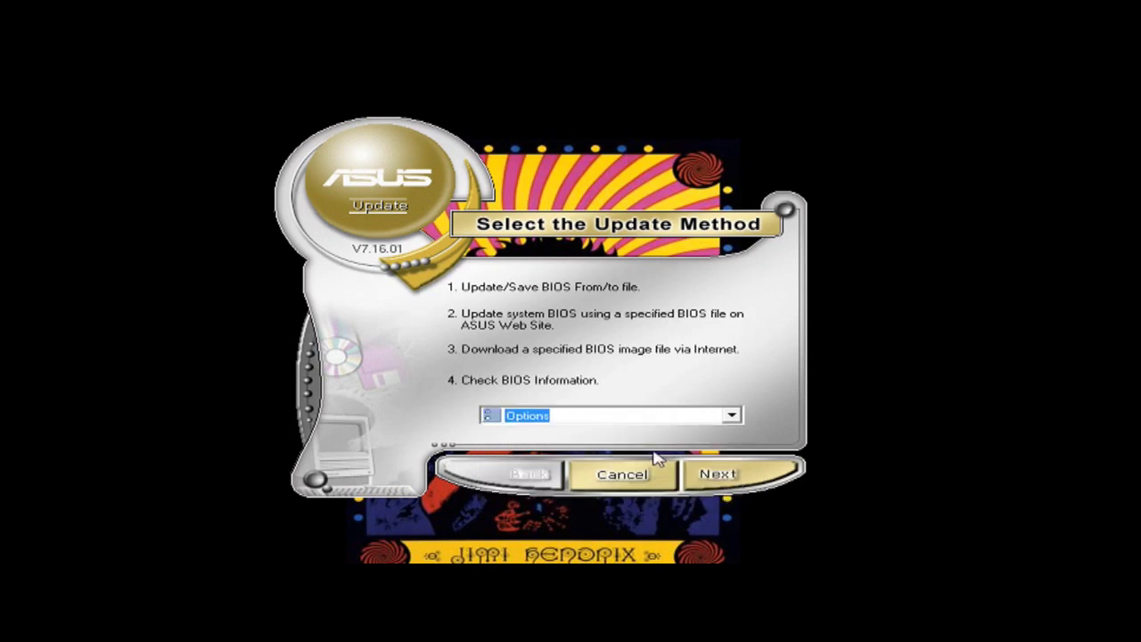
{"action": "left_click", "coordinate": [705, 471]}
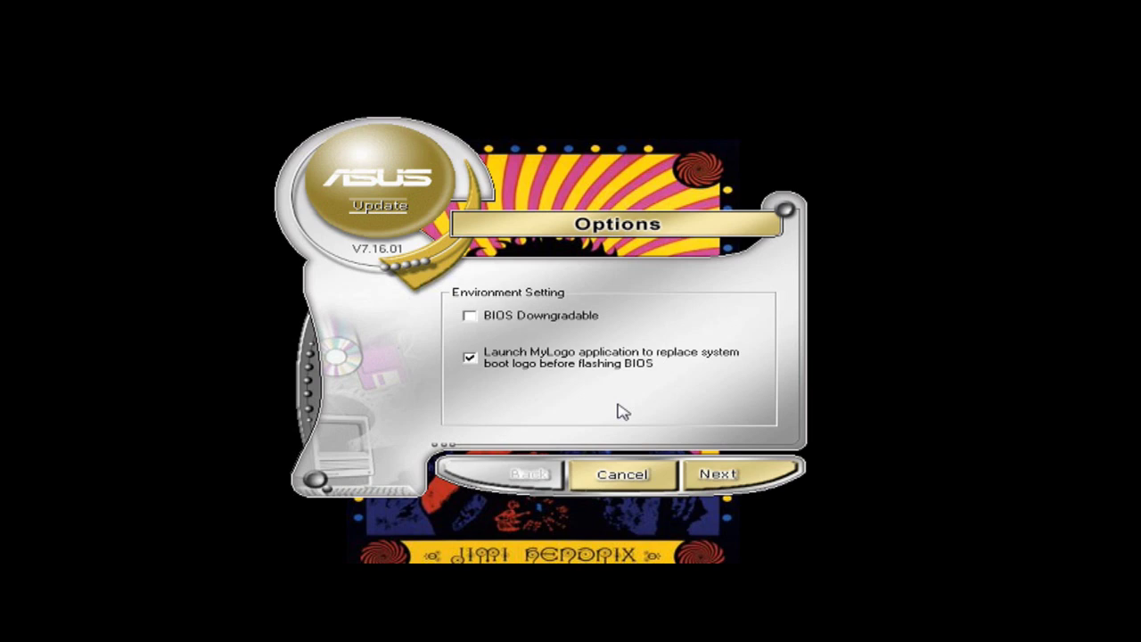
{"action": "left_click", "coordinate": [729, 479]}
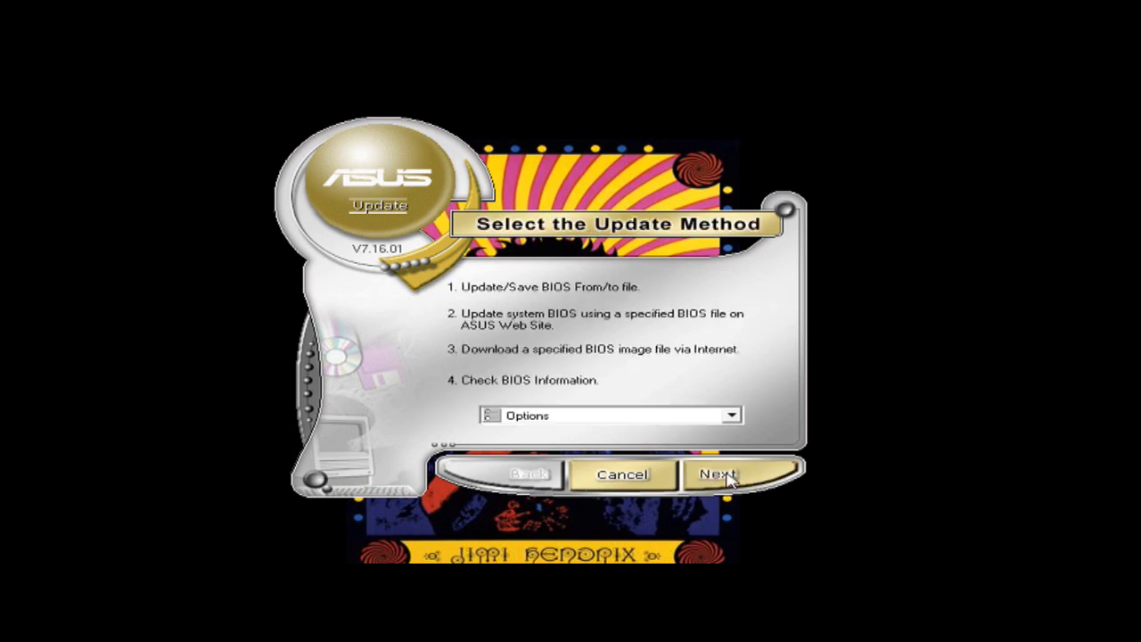
Step: Choose Save current BIOS to file as the method and save the BIOS to the Desktop as "BIOS"
{"action": "left_click", "coordinate": [732, 415]}
{"action": "key", "text": "Up"}
{"action": "key", "text": "Up"}
{"action": "key", "text": "Up"}
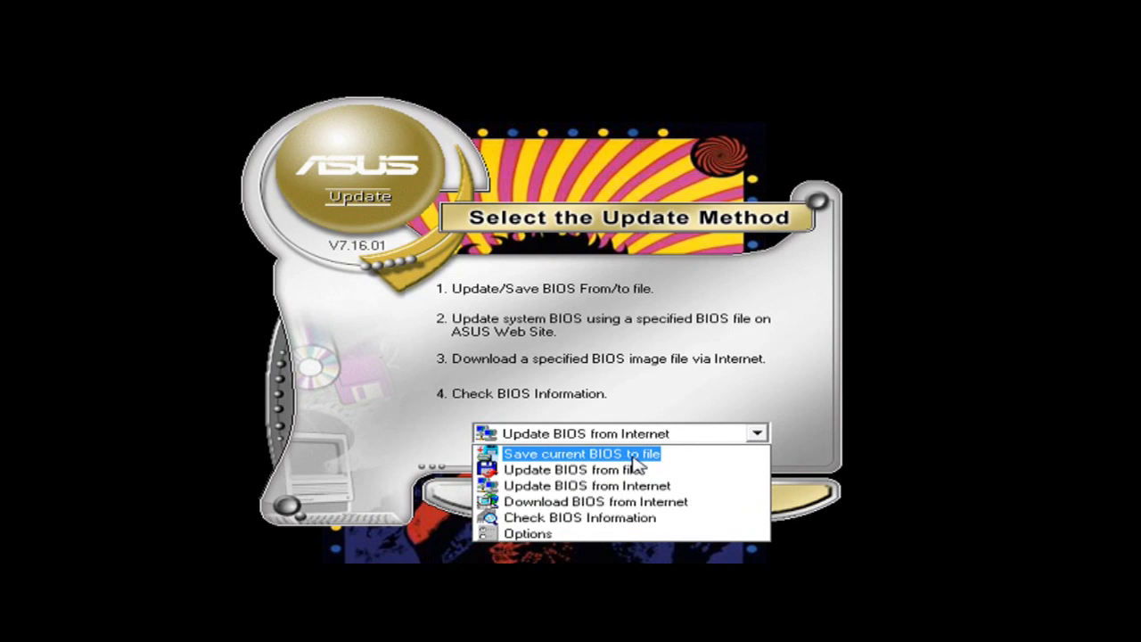
{"action": "left_click", "coordinate": [634, 458]}
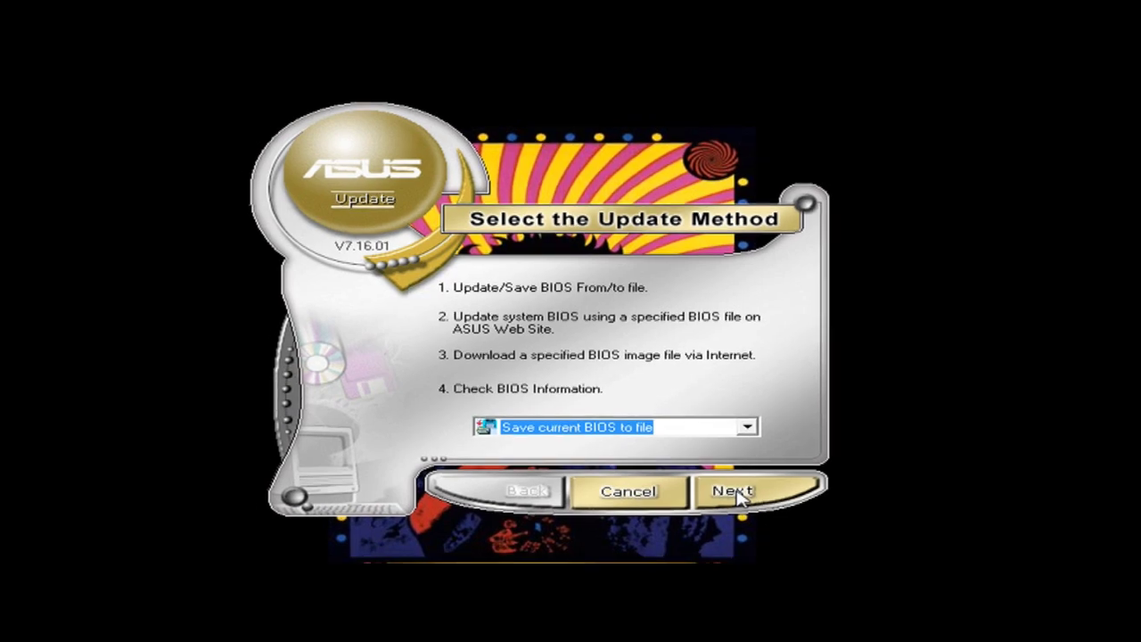
{"action": "left_click", "coordinate": [696, 451]}
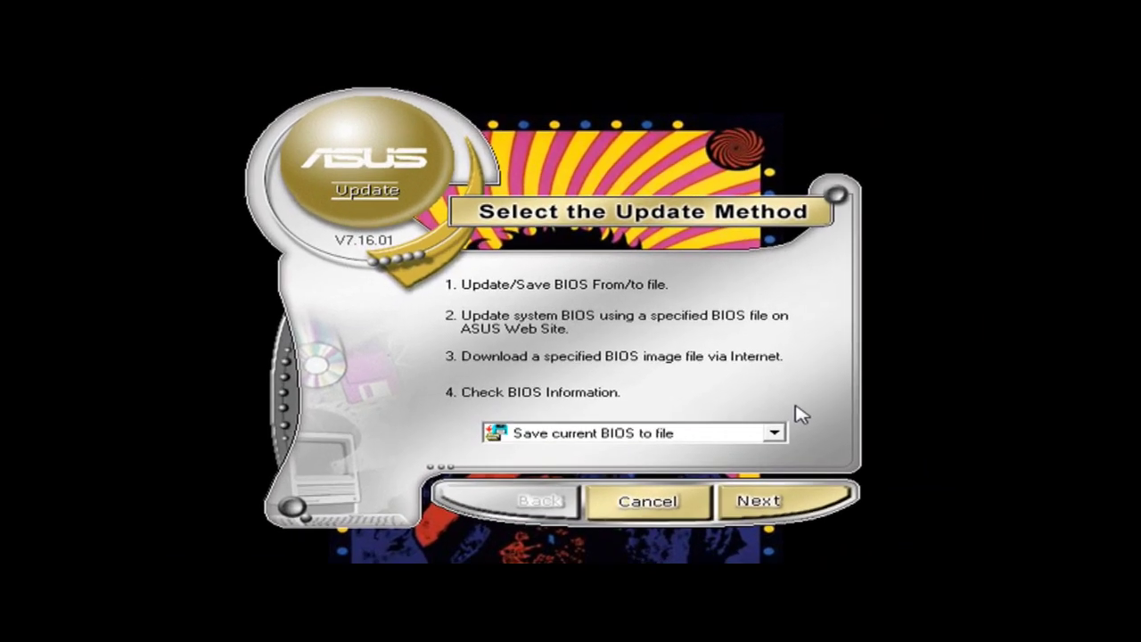
Step: Choose Update BIOS from file, show all file types, and open the BIOS file on the Desktop
{"action": "left_click", "coordinate": [774, 434]}
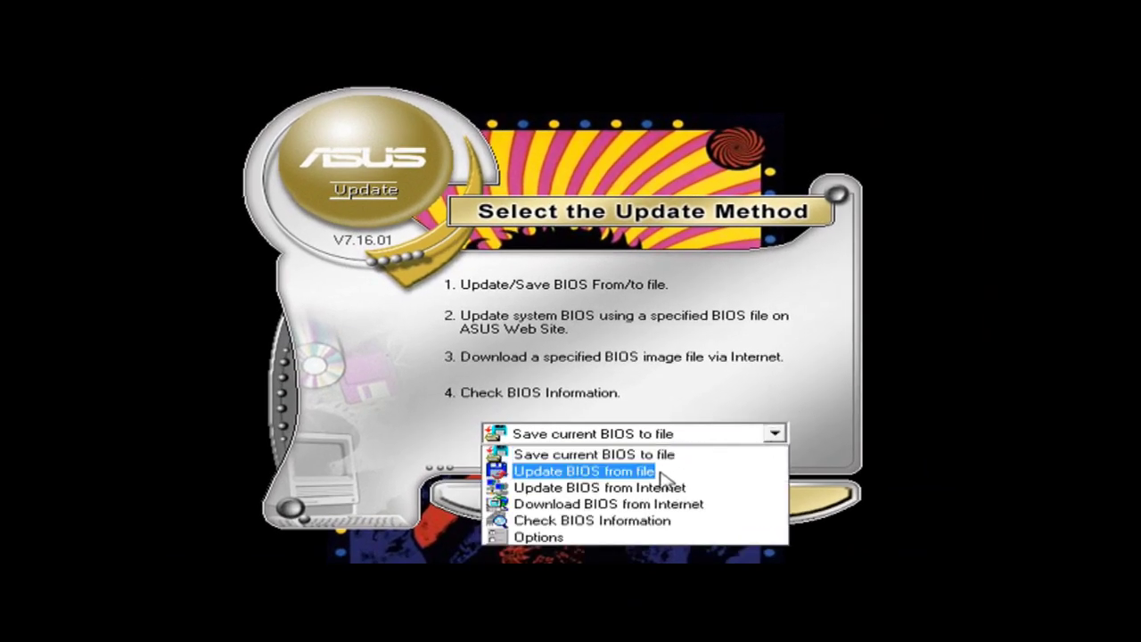
{"action": "left_click", "coordinate": [633, 475]}
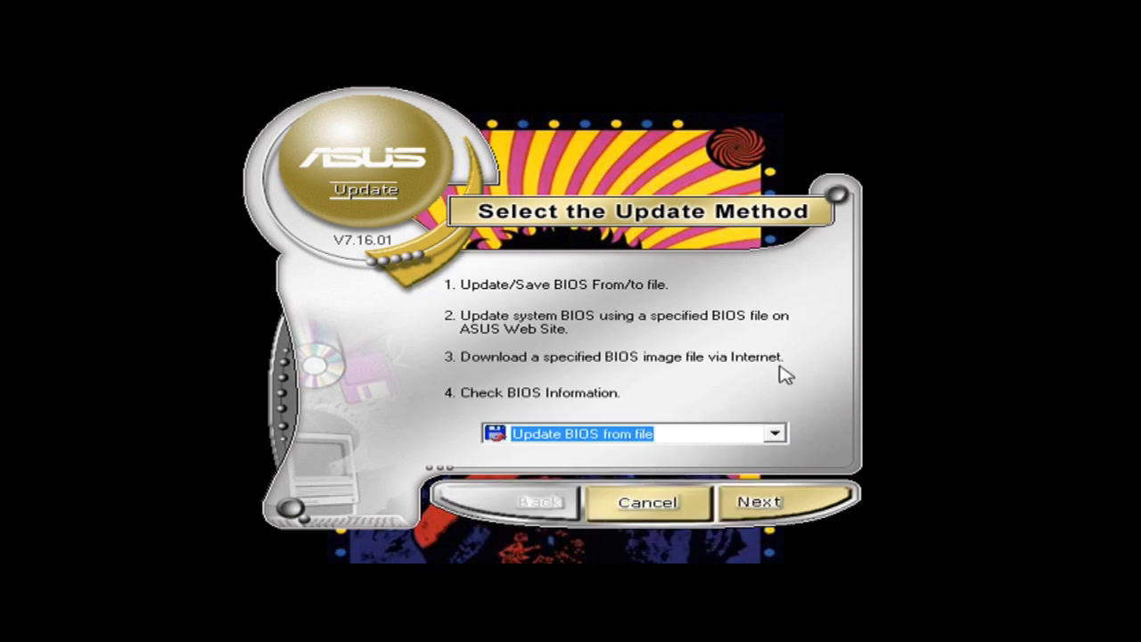
{"action": "left_click", "coordinate": [762, 503]}
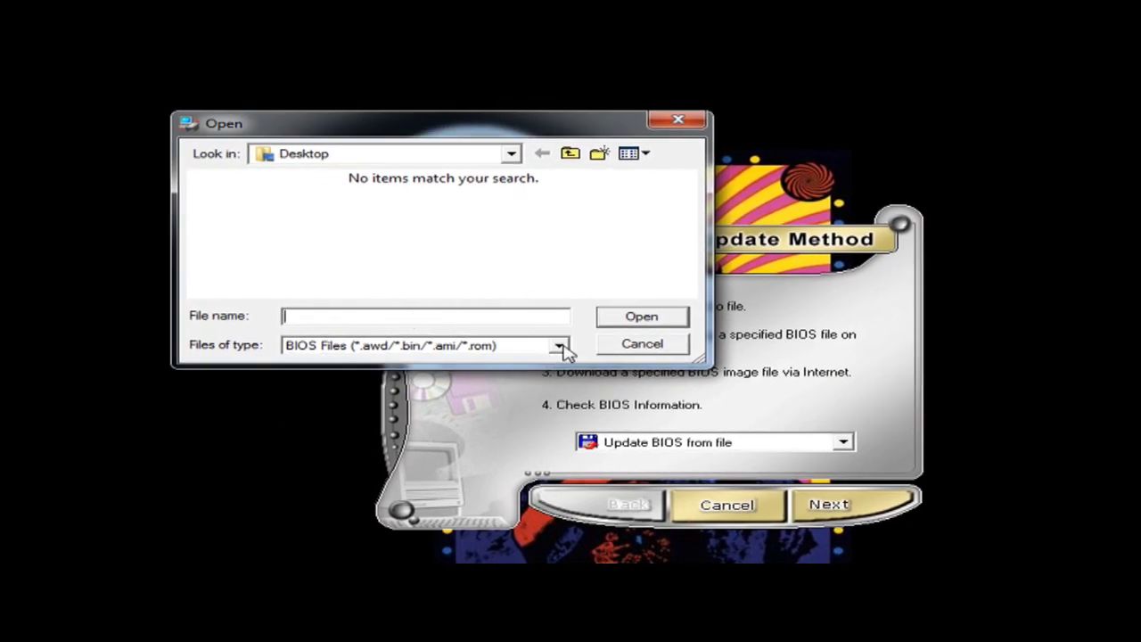
{"action": "left_click", "coordinate": [555, 344]}
{"action": "left_click", "coordinate": [520, 401]}
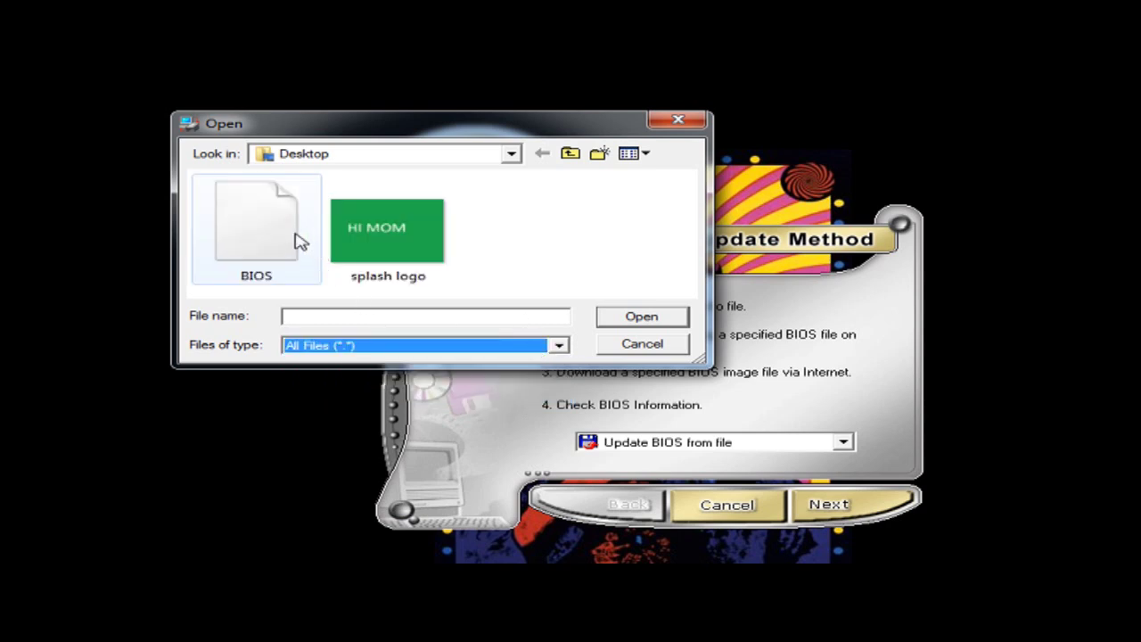
{"action": "left_click", "coordinate": [268, 239]}
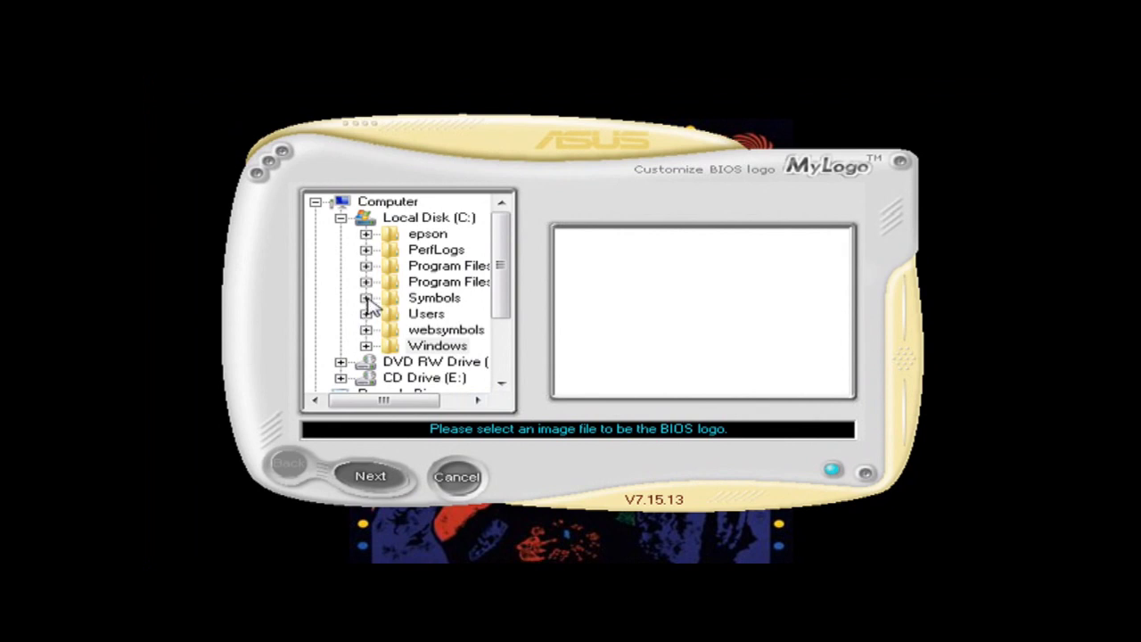
Step: Choose splash logo.jpg from the user's Desktop folder as the BIOS logo and flash the BIOS image
{"action": "left_click", "coordinate": [365, 315]}
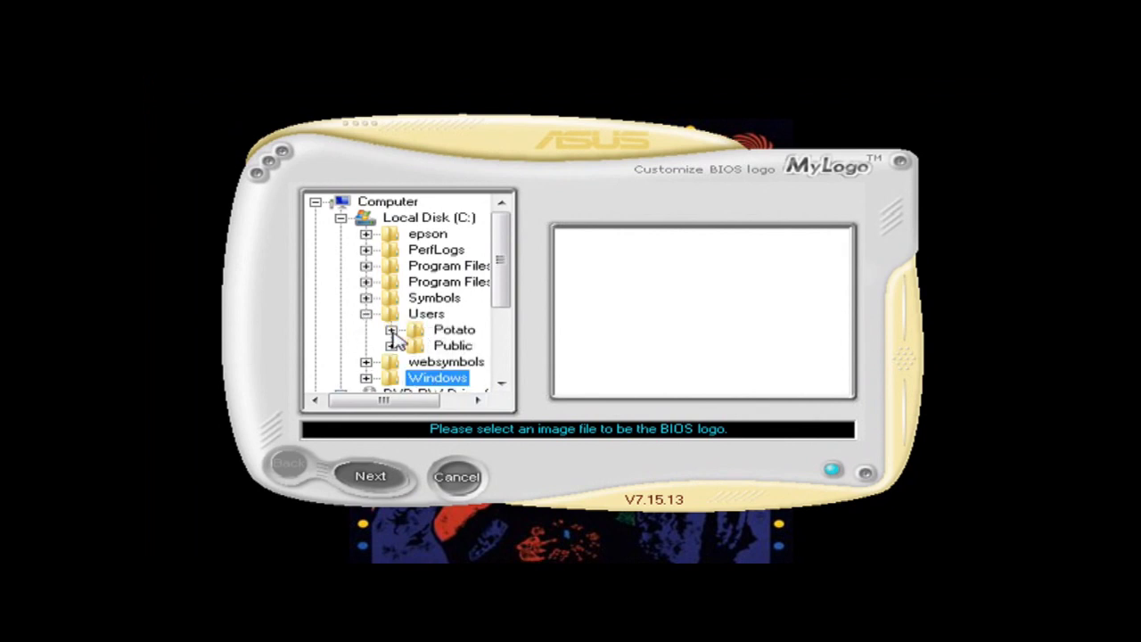
{"action": "left_click", "coordinate": [391, 330]}
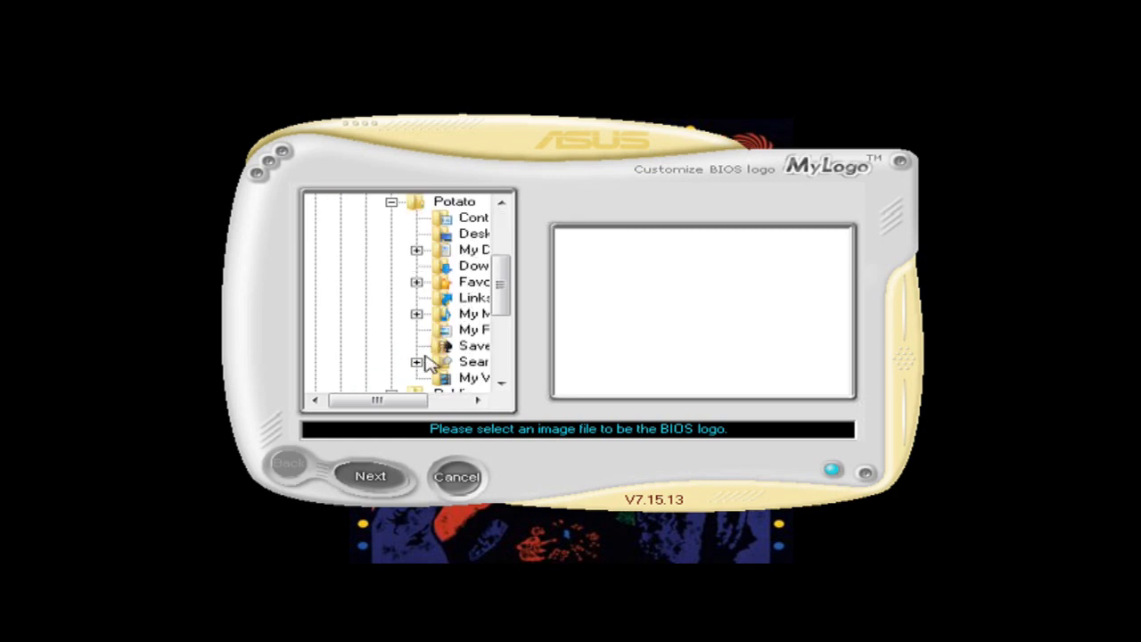
{"action": "left_click_drag", "start_coordinate": [400, 406], "coordinate": [429, 403]}
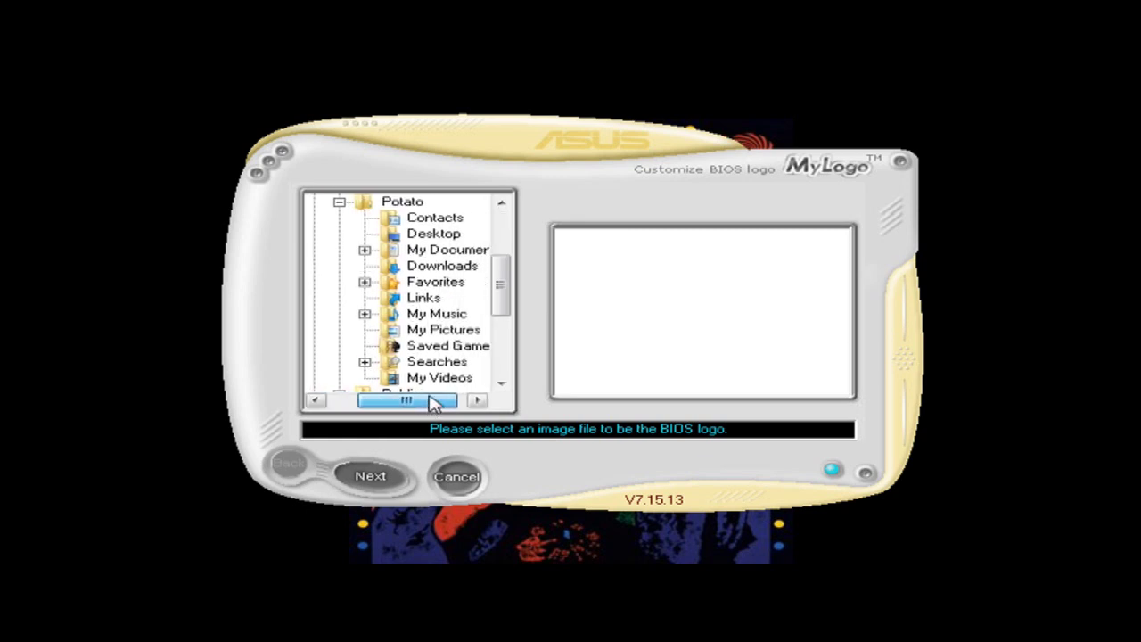
{"action": "left_click", "coordinate": [449, 237]}
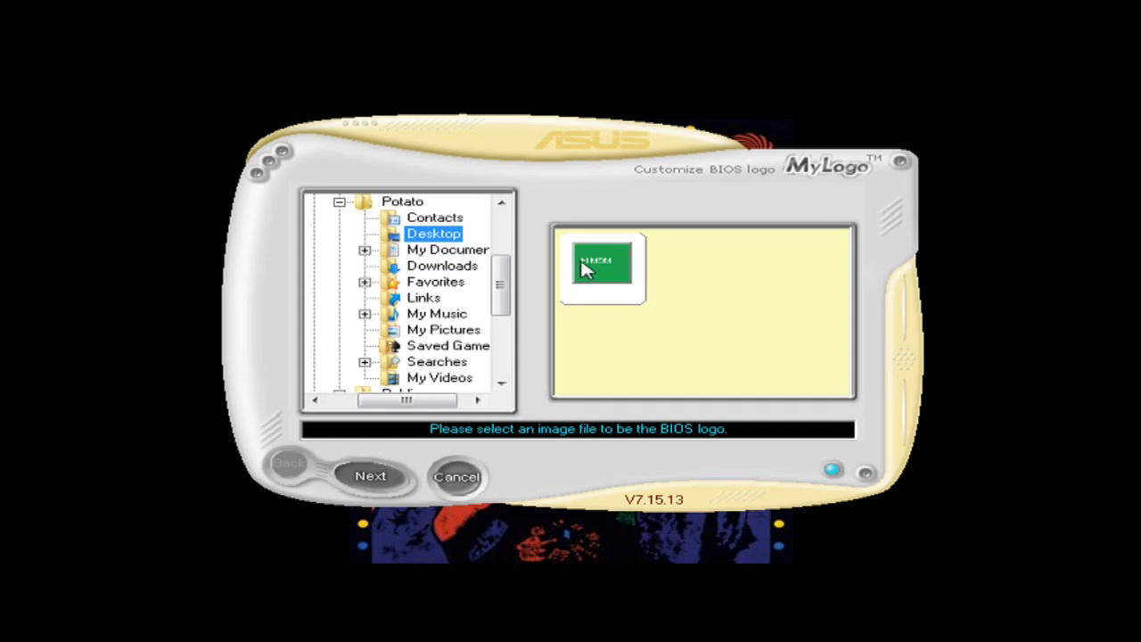
{"action": "left_click", "coordinate": [594, 270]}
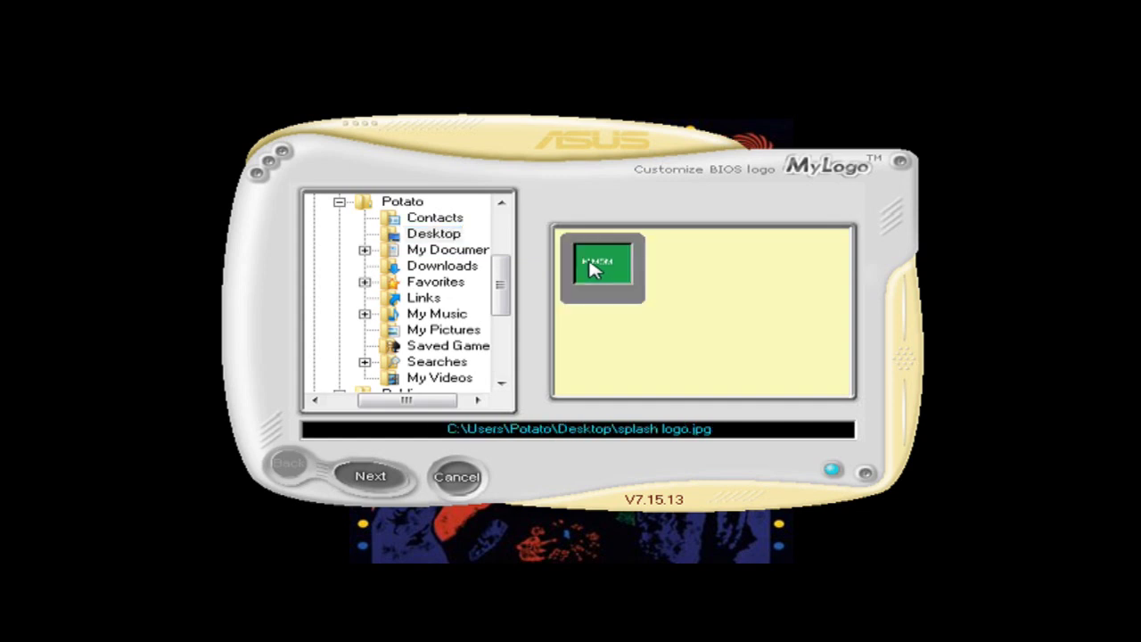
{"action": "left_click", "coordinate": [371, 477]}
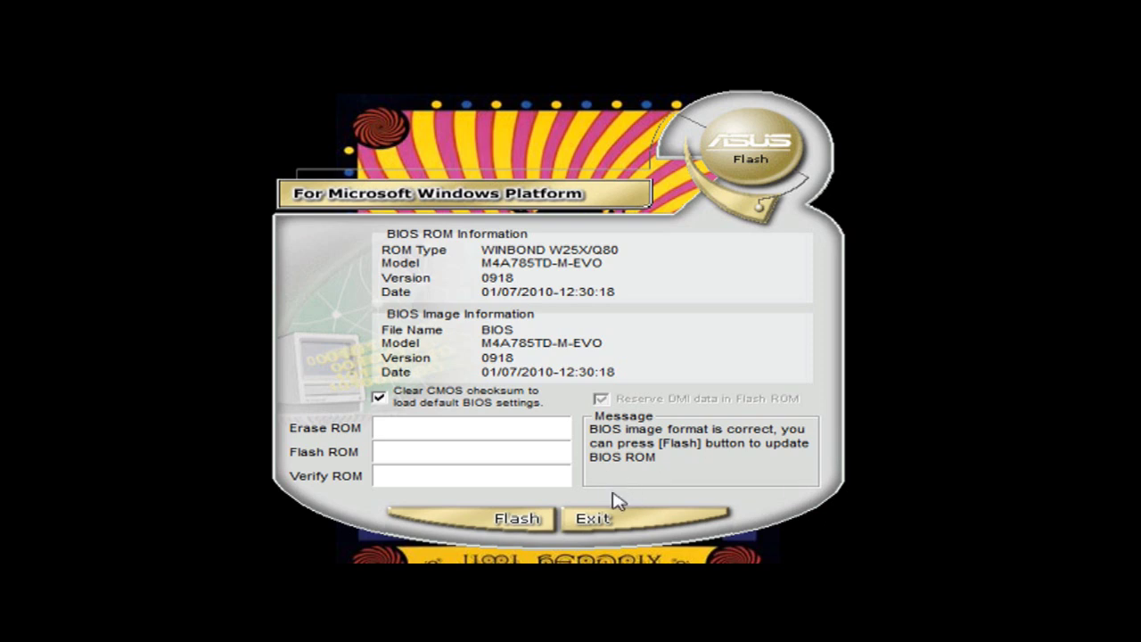
{"action": "left_click", "coordinate": [526, 522]}
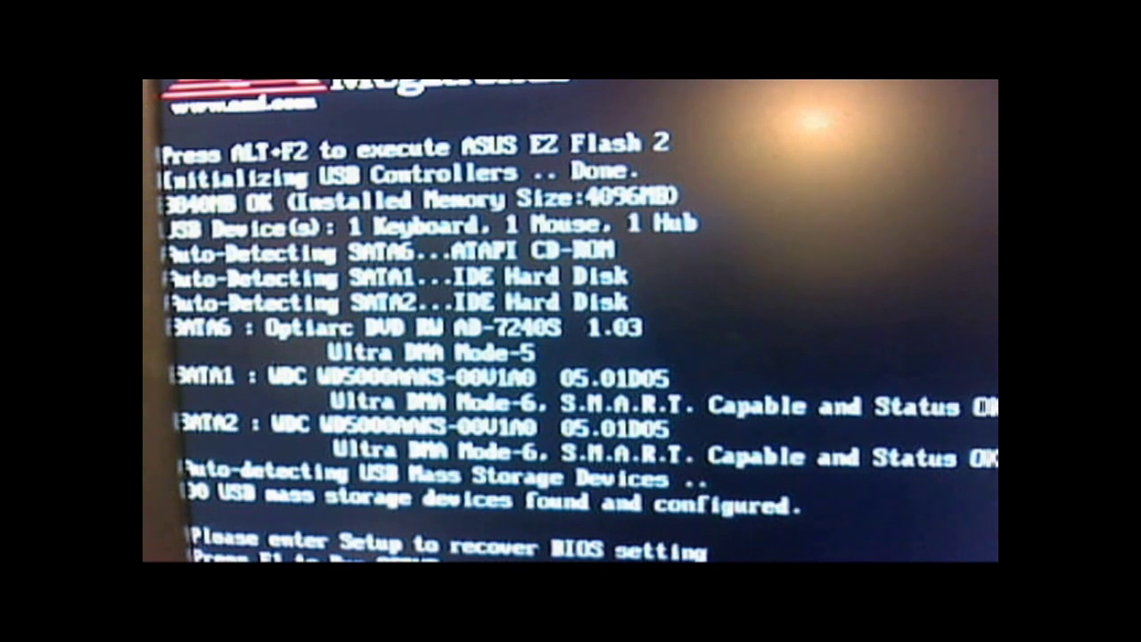
Step: Enter BIOS Setup from the startup screen and open SATA Configuration in the Main Settings
{"action": "key", "text": "F1"}
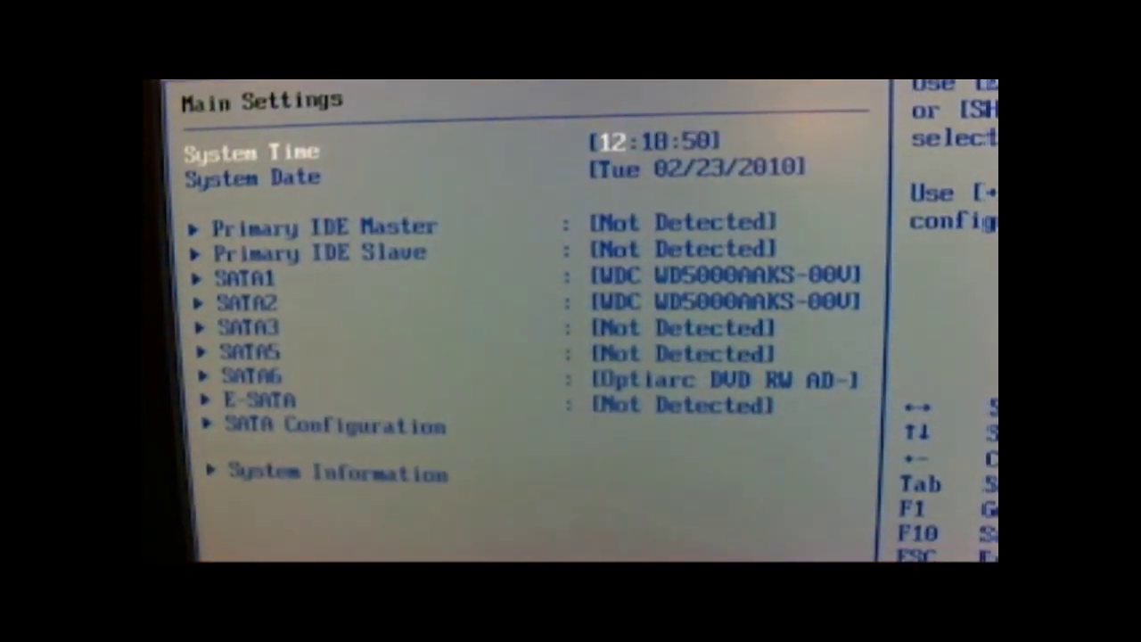
{"action": "key", "text": "Right"}
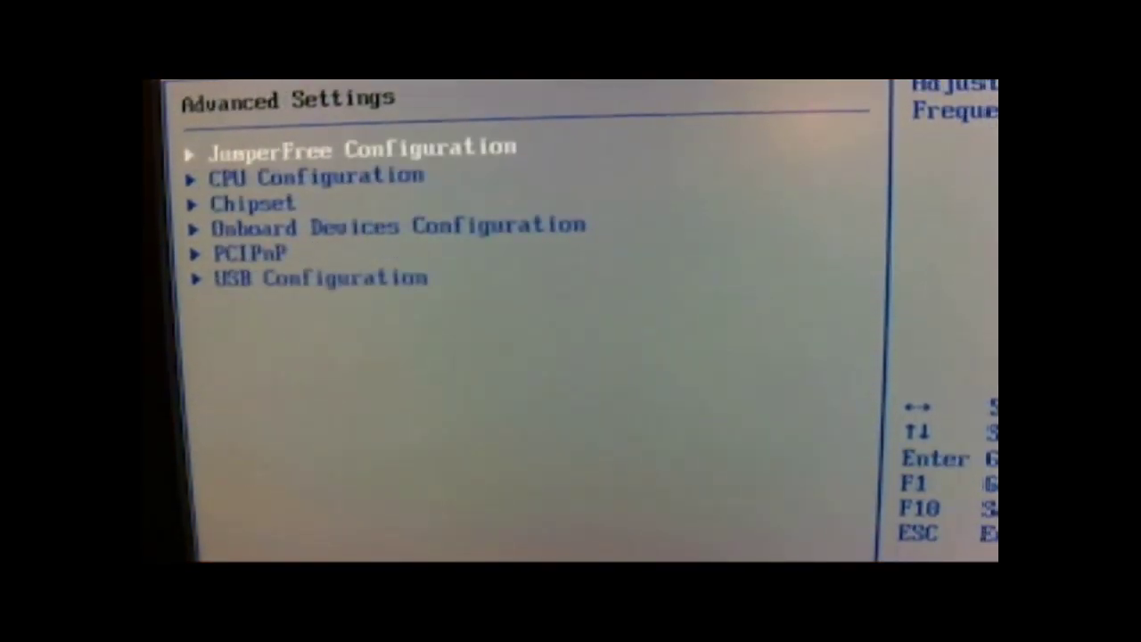
{"action": "key", "text": "Left"}
{"action": "key", "text": "Down"}
{"action": "key", "text": "Down"}
{"action": "key", "text": "Down"}
{"action": "key", "text": "Down"}
{"action": "key", "text": "Down"}
{"action": "key", "text": "Down"}
{"action": "key", "text": "Down"}
{"action": "key", "text": "Down"}
{"action": "key", "text": "Down"}
{"action": "key", "text": "Down"}
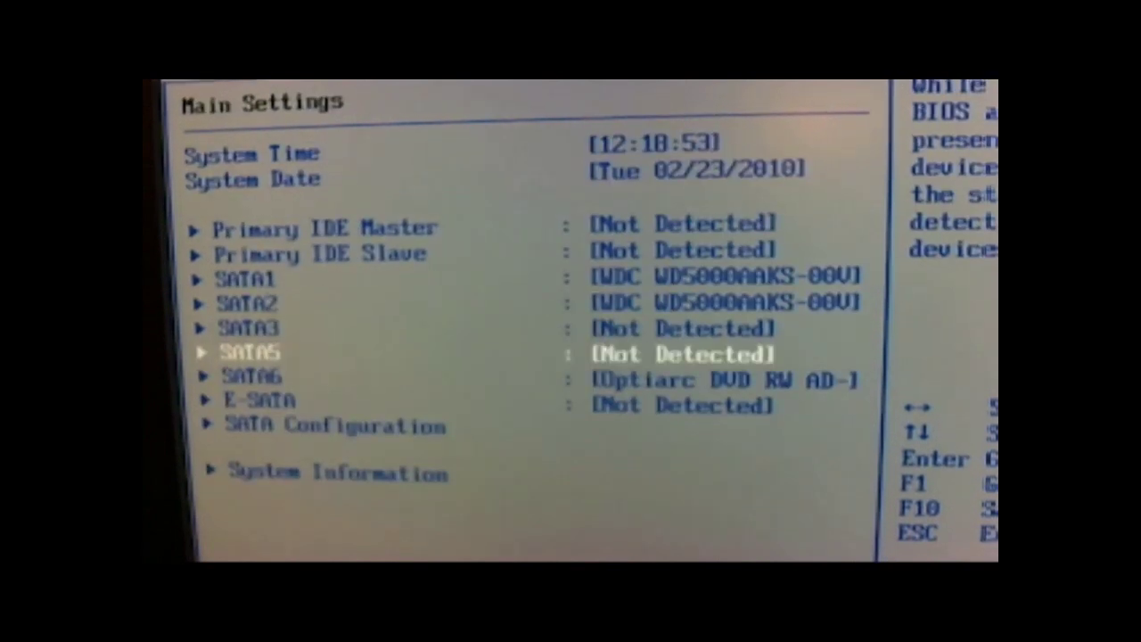
{"action": "key", "text": "Return"}
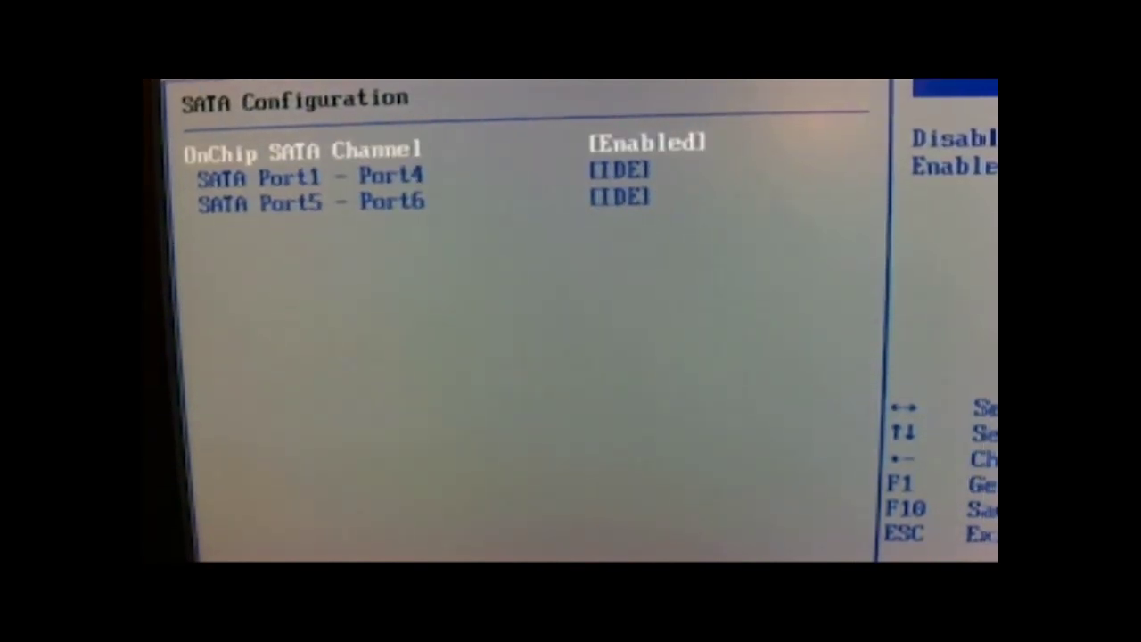
Step: Set SATA Port1 - Port4 to RAID and SATA Port5 - Port6 to IDE, and return to the Main Settings
{"action": "key", "text": "Down"}
{"action": "key", "text": "Return"}
{"action": "key", "text": "Down"}
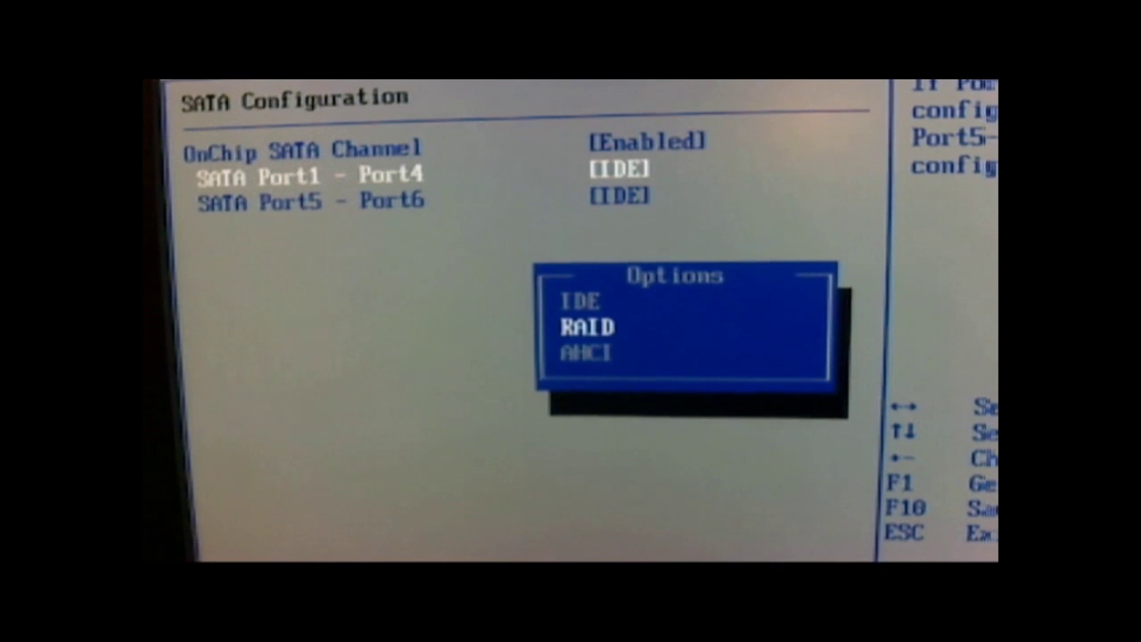
{"action": "key", "text": "Return"}
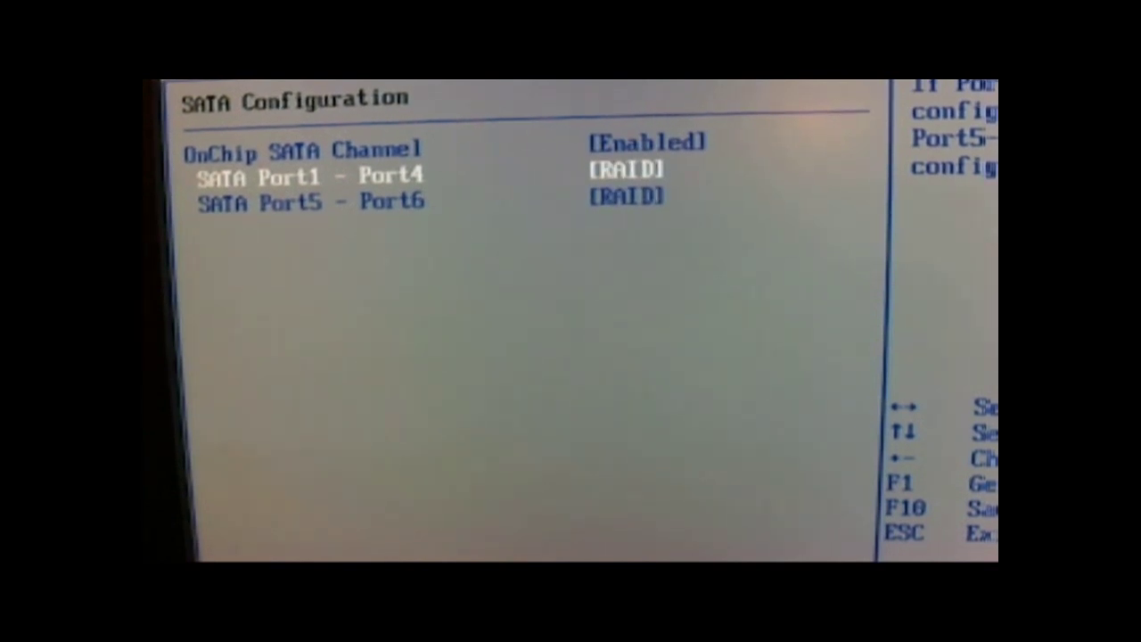
{"action": "key", "text": "Down"}
{"action": "key", "text": "Return"}
{"action": "key", "text": "Down"}
{"action": "key", "text": "Return"}
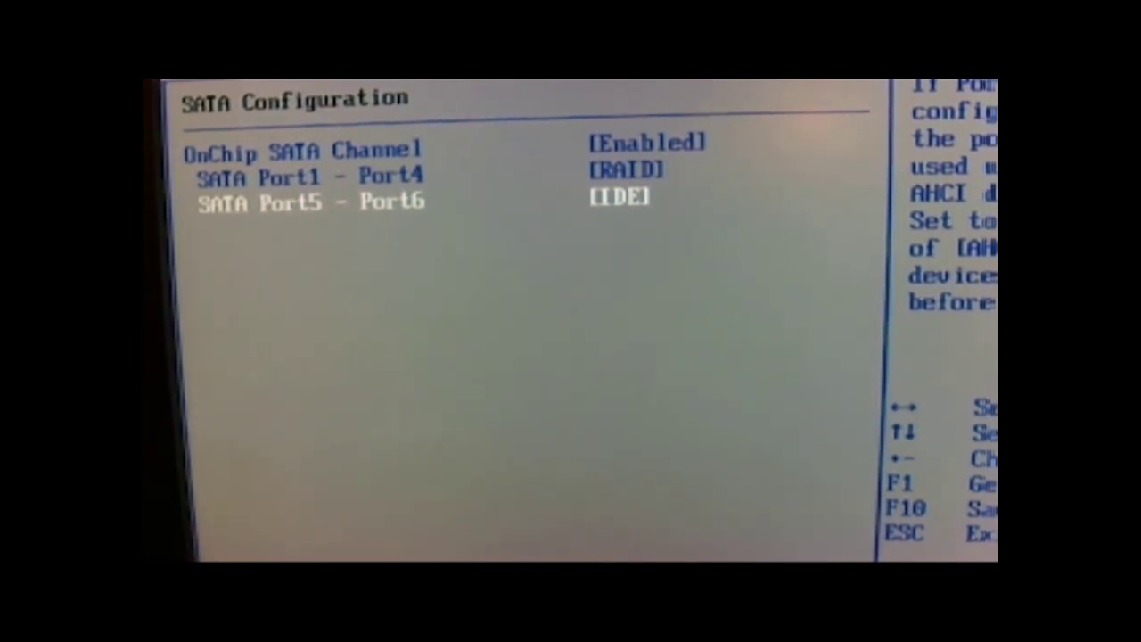
{"action": "key", "text": "Escape"}
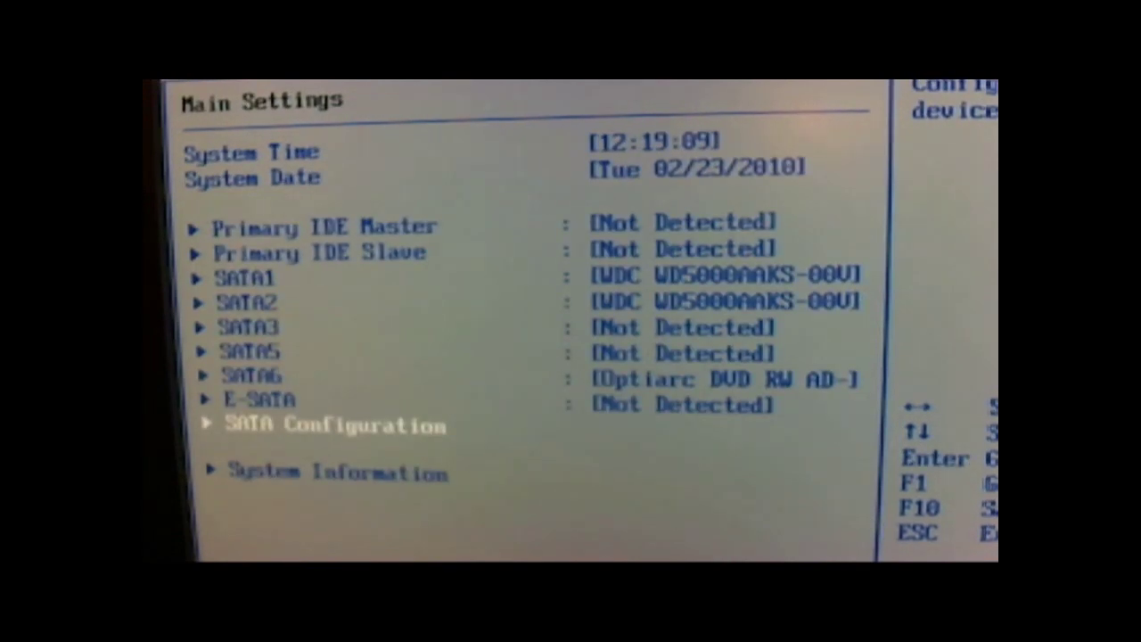
Step: Open Boot Settings Configuration to check the boot options, including Full Screen Logo
{"action": "key", "text": "Right"}
{"action": "key", "text": "Right"}
{"action": "key", "text": "Right"}
{"action": "key", "text": "Down"}
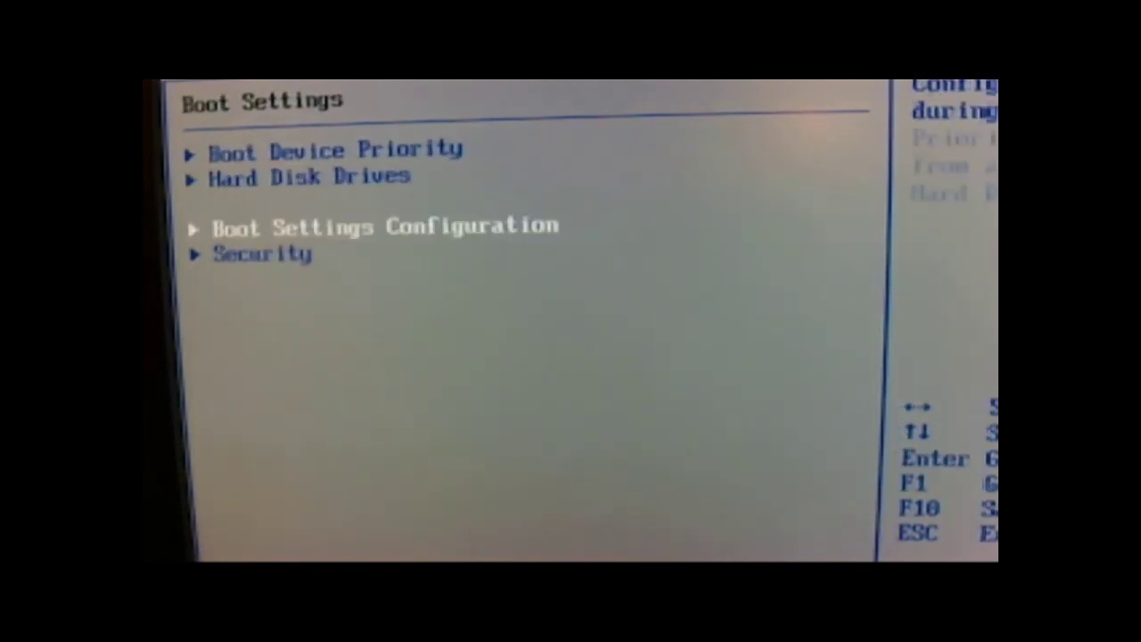
{"action": "key", "text": "Return"}
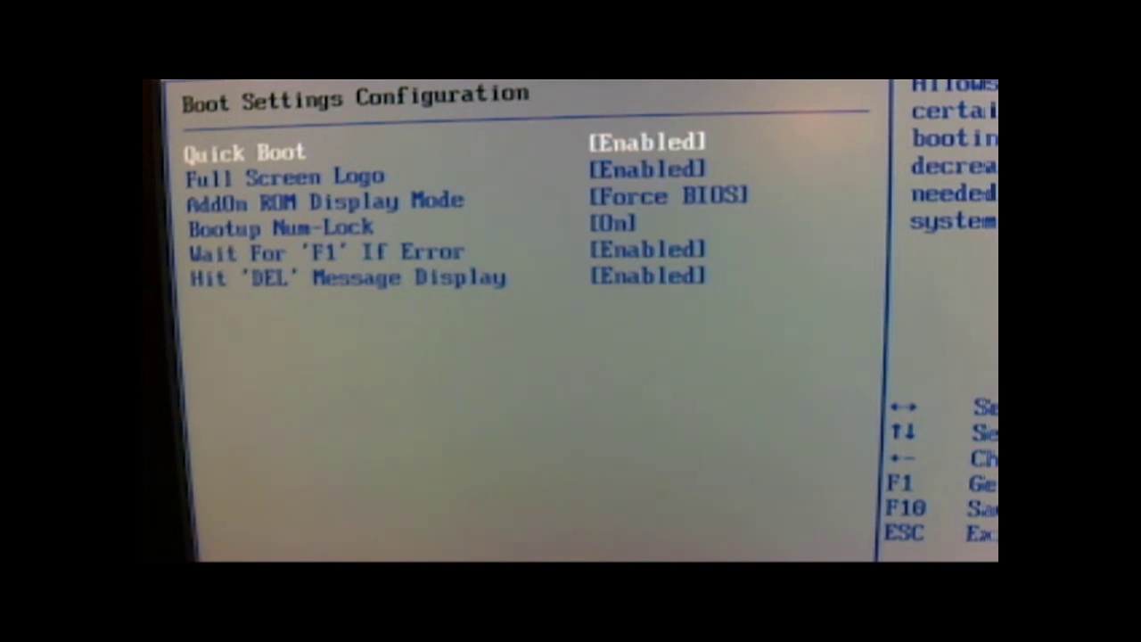
Step: Leave Boot Settings Configuration and go to the Exit Options of the BIOS setup
{"action": "key", "text": "Escape"}
{"action": "key", "text": "Right"}
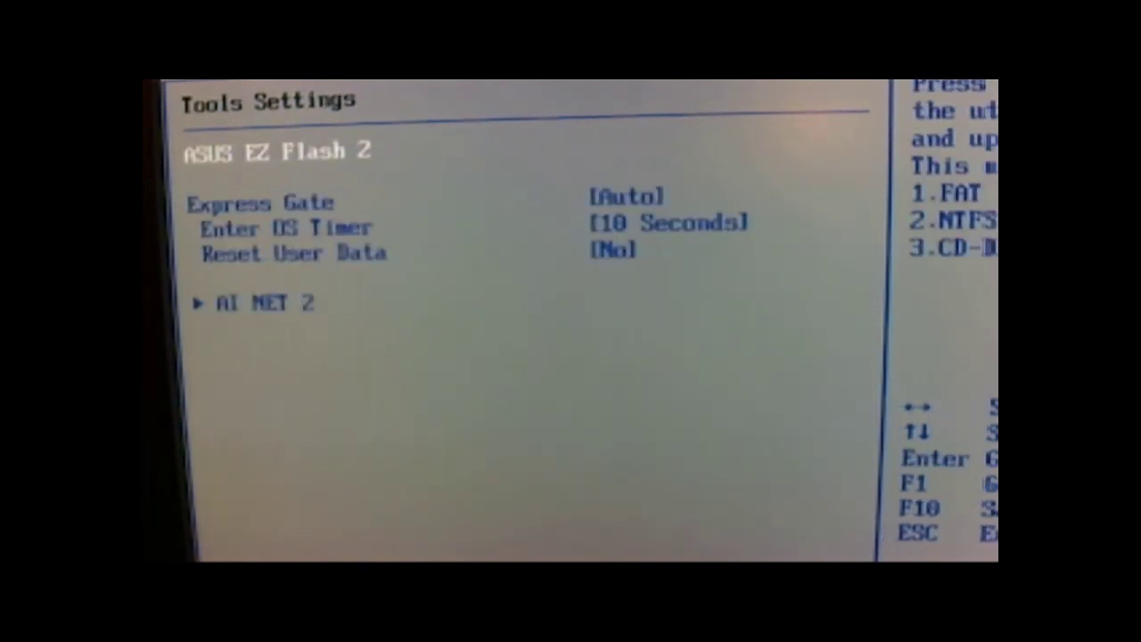
{"action": "key", "text": "Right"}
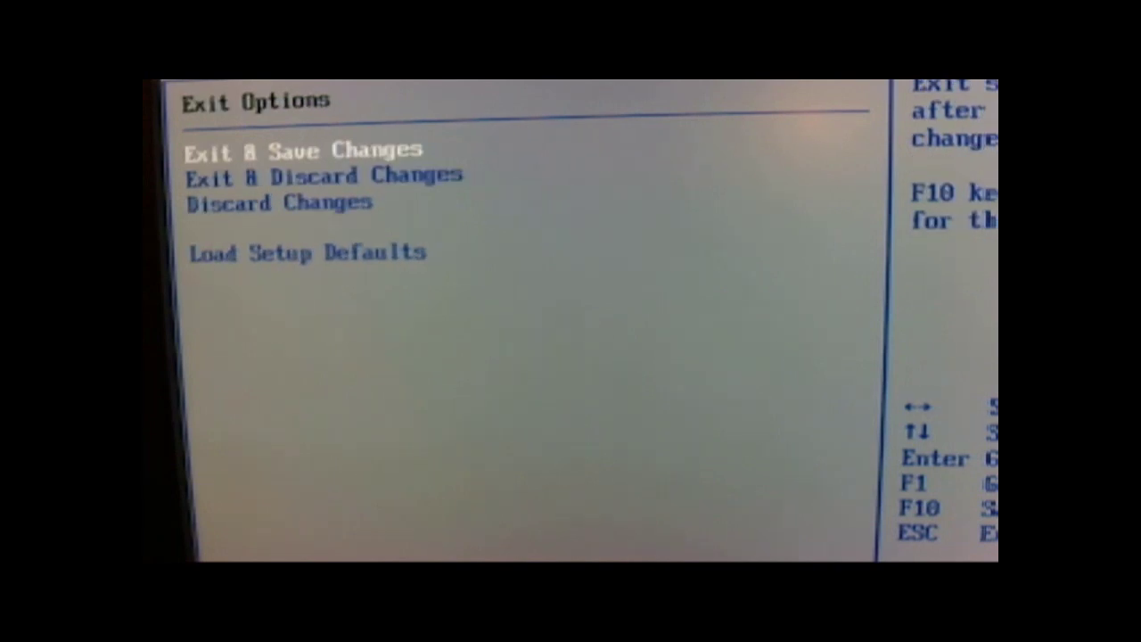